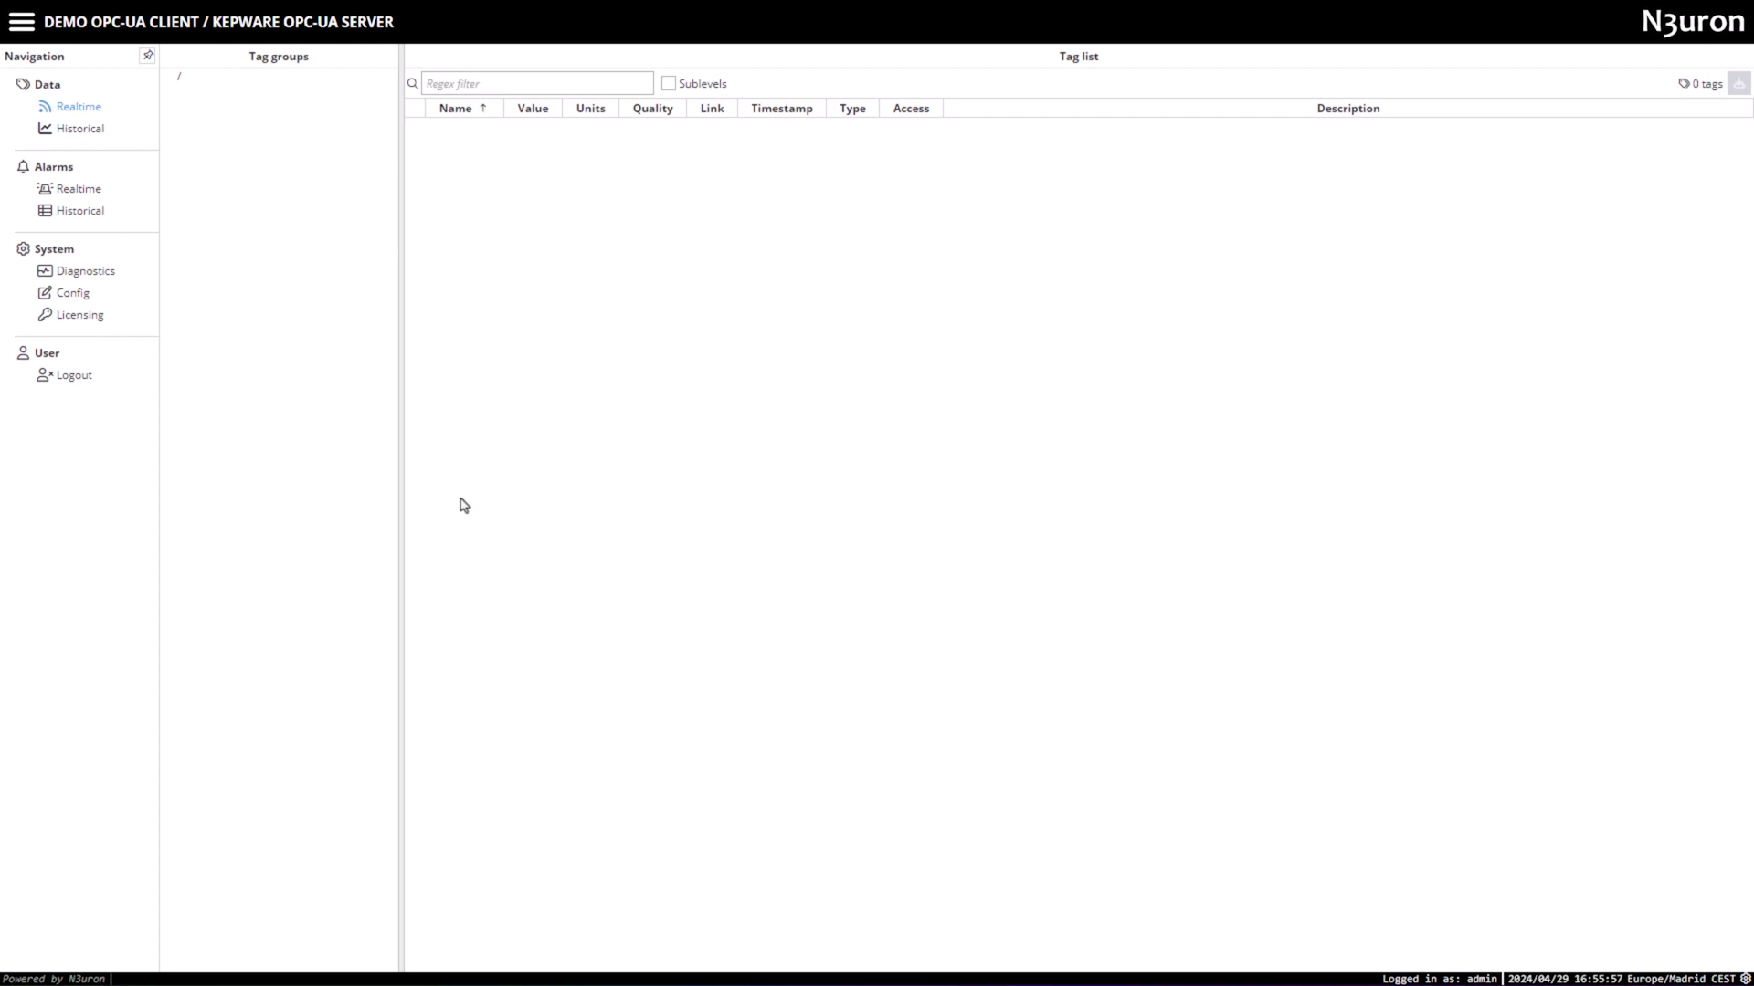
Step: Expand the node and its Modules branch in the N3uron Explorer, showing WebUI
{"action": "left_click", "coordinate": [76, 297]}
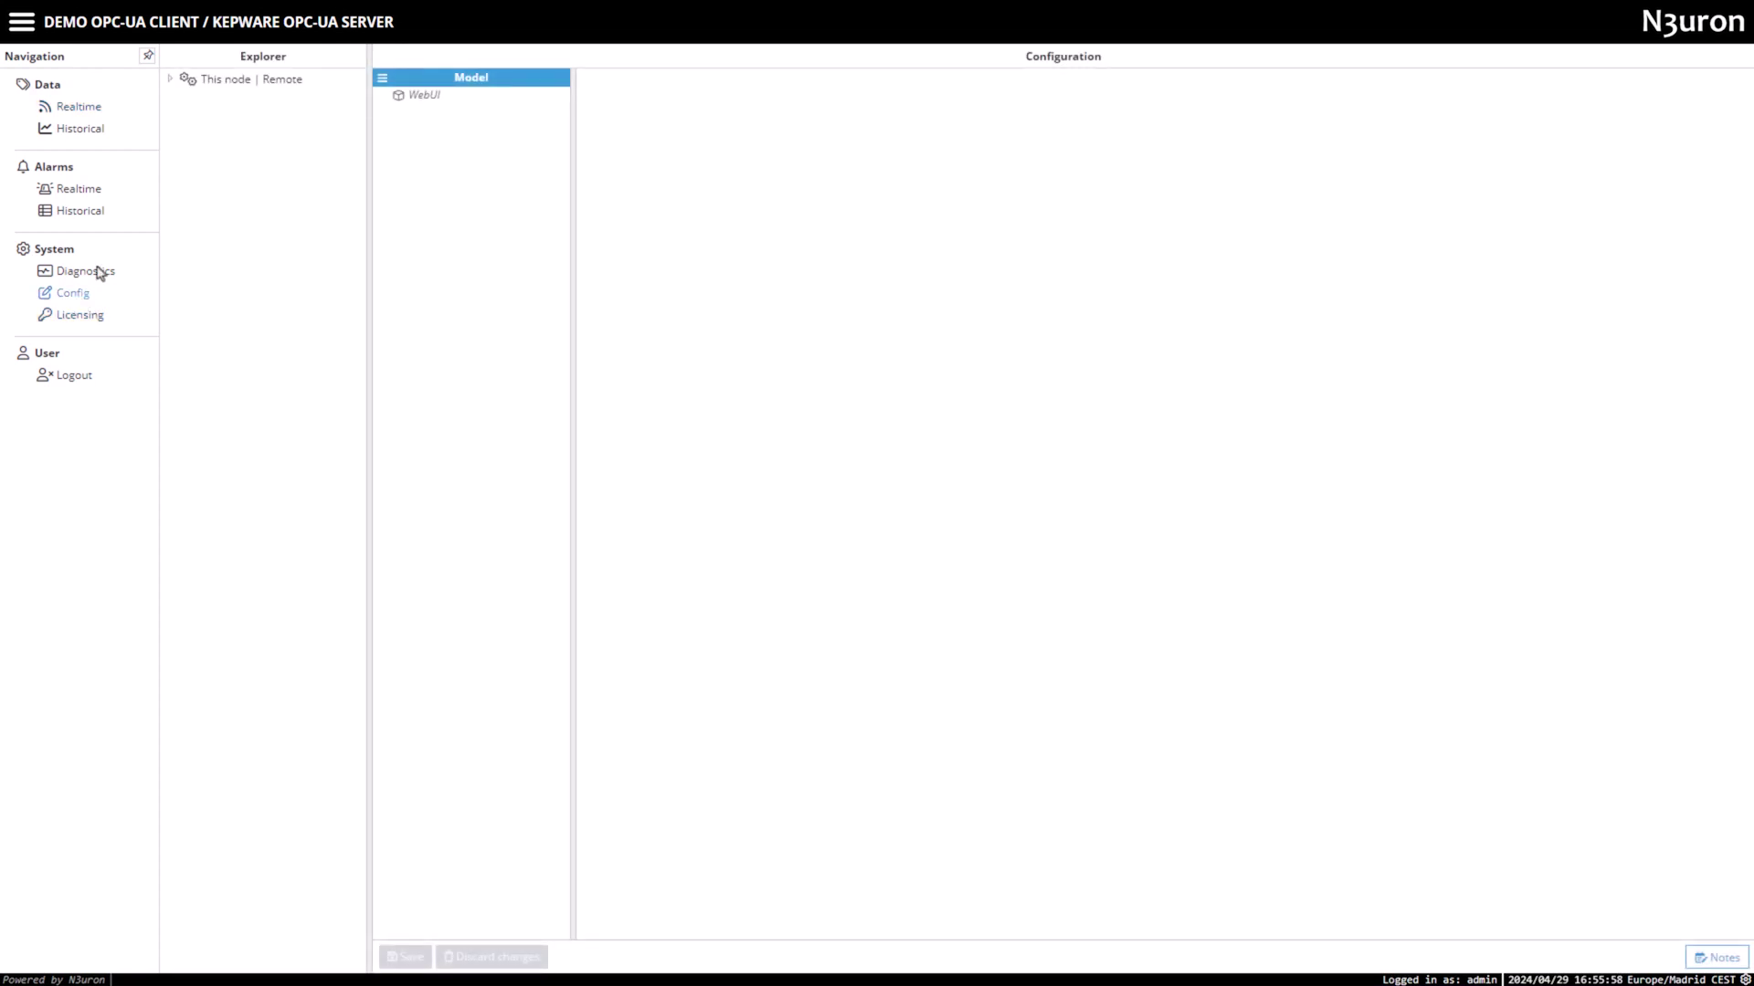
{"action": "left_click", "coordinate": [171, 80]}
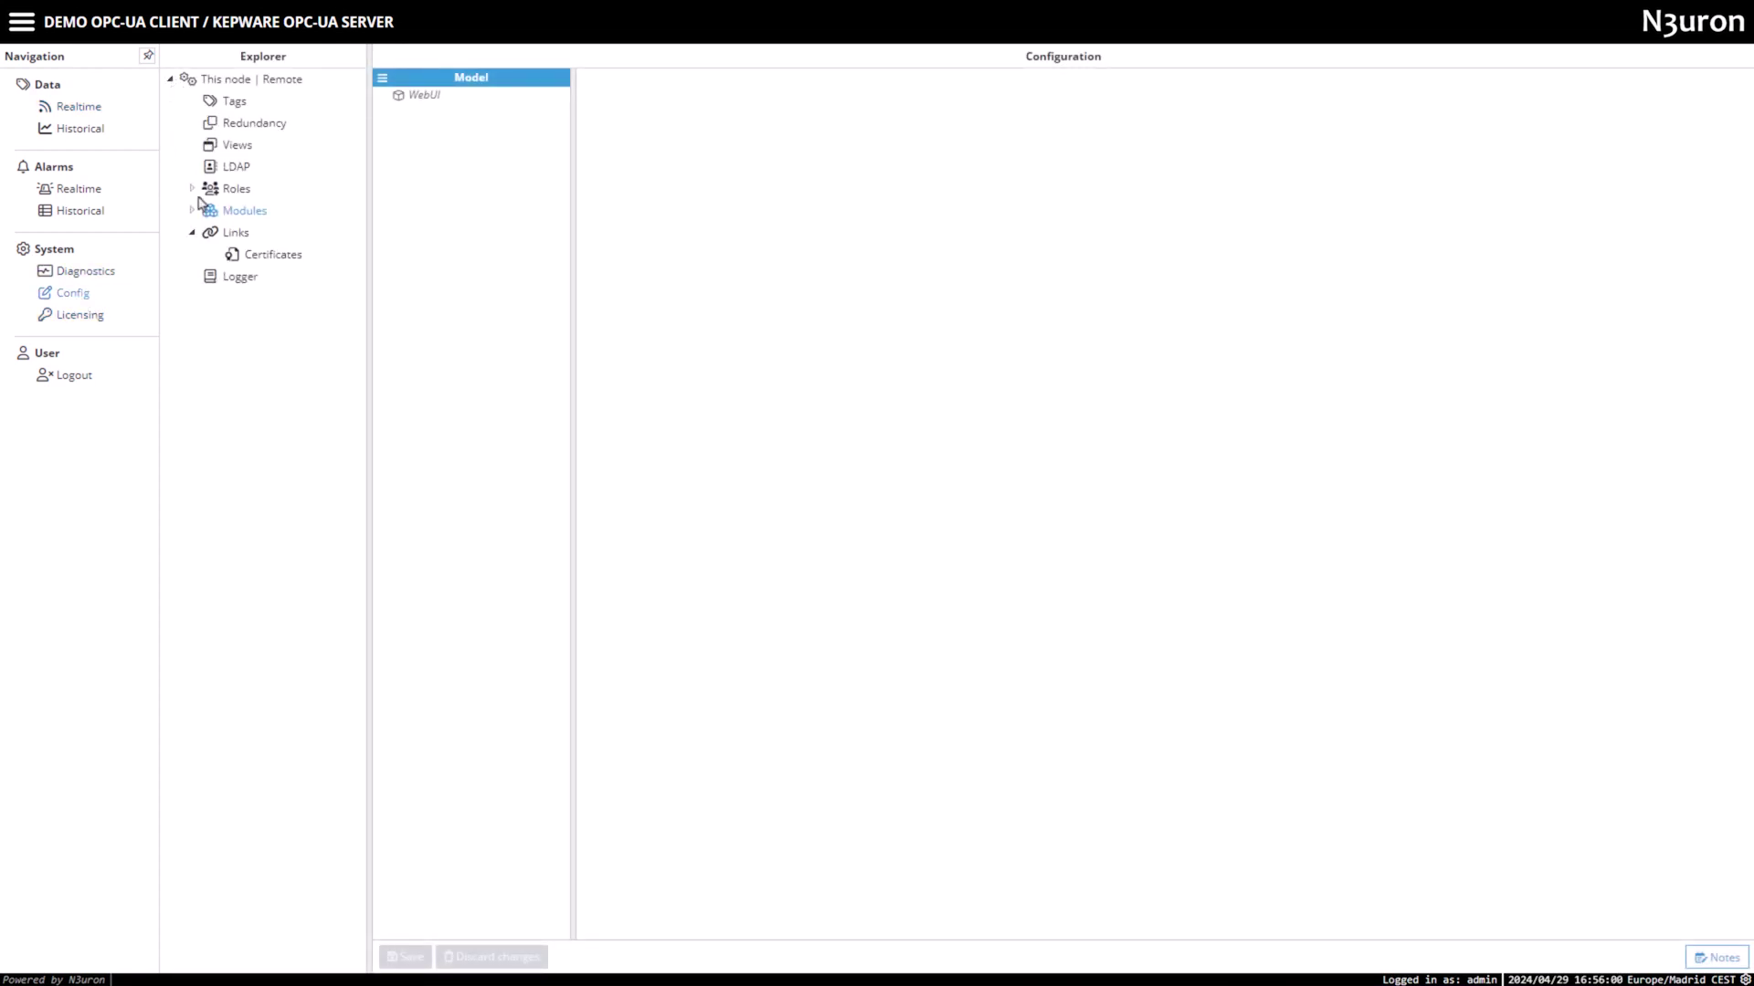
{"action": "left_click", "coordinate": [192, 212]}
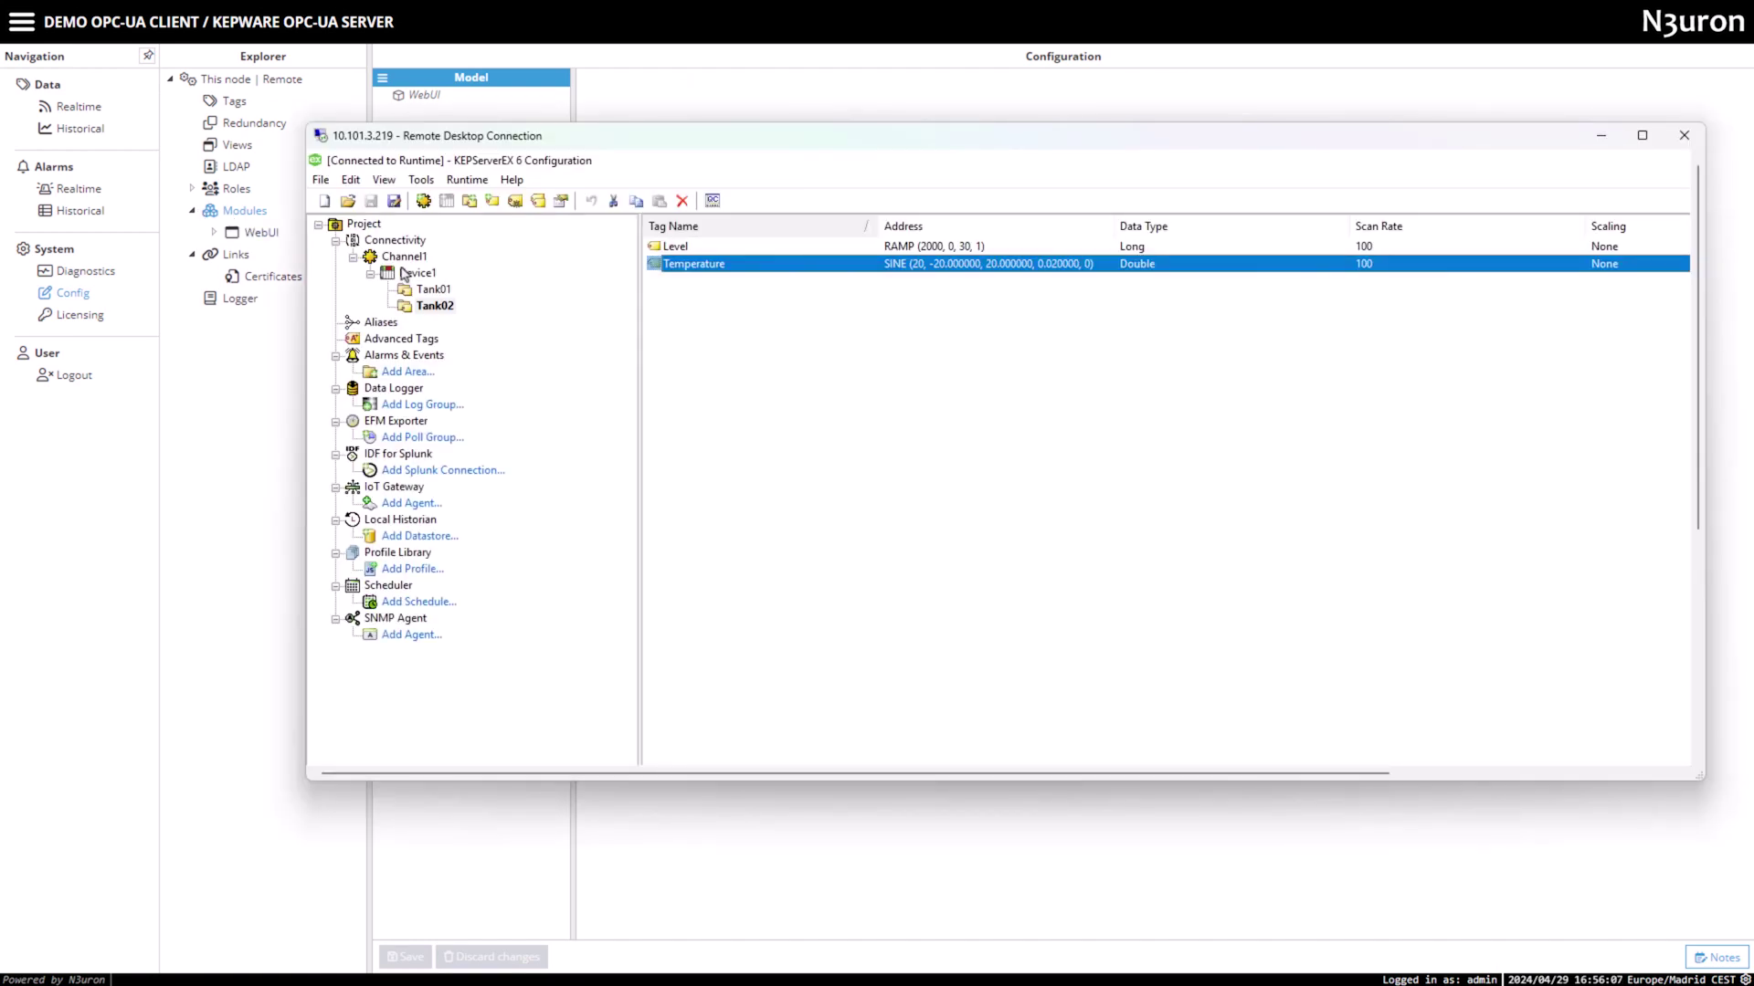
Step: Inspect the Level and Temperature tags of Tank01 and Tank02 in KEPServerEX
{"action": "left_click", "coordinate": [407, 273]}
{"action": "left_click", "coordinate": [433, 290]}
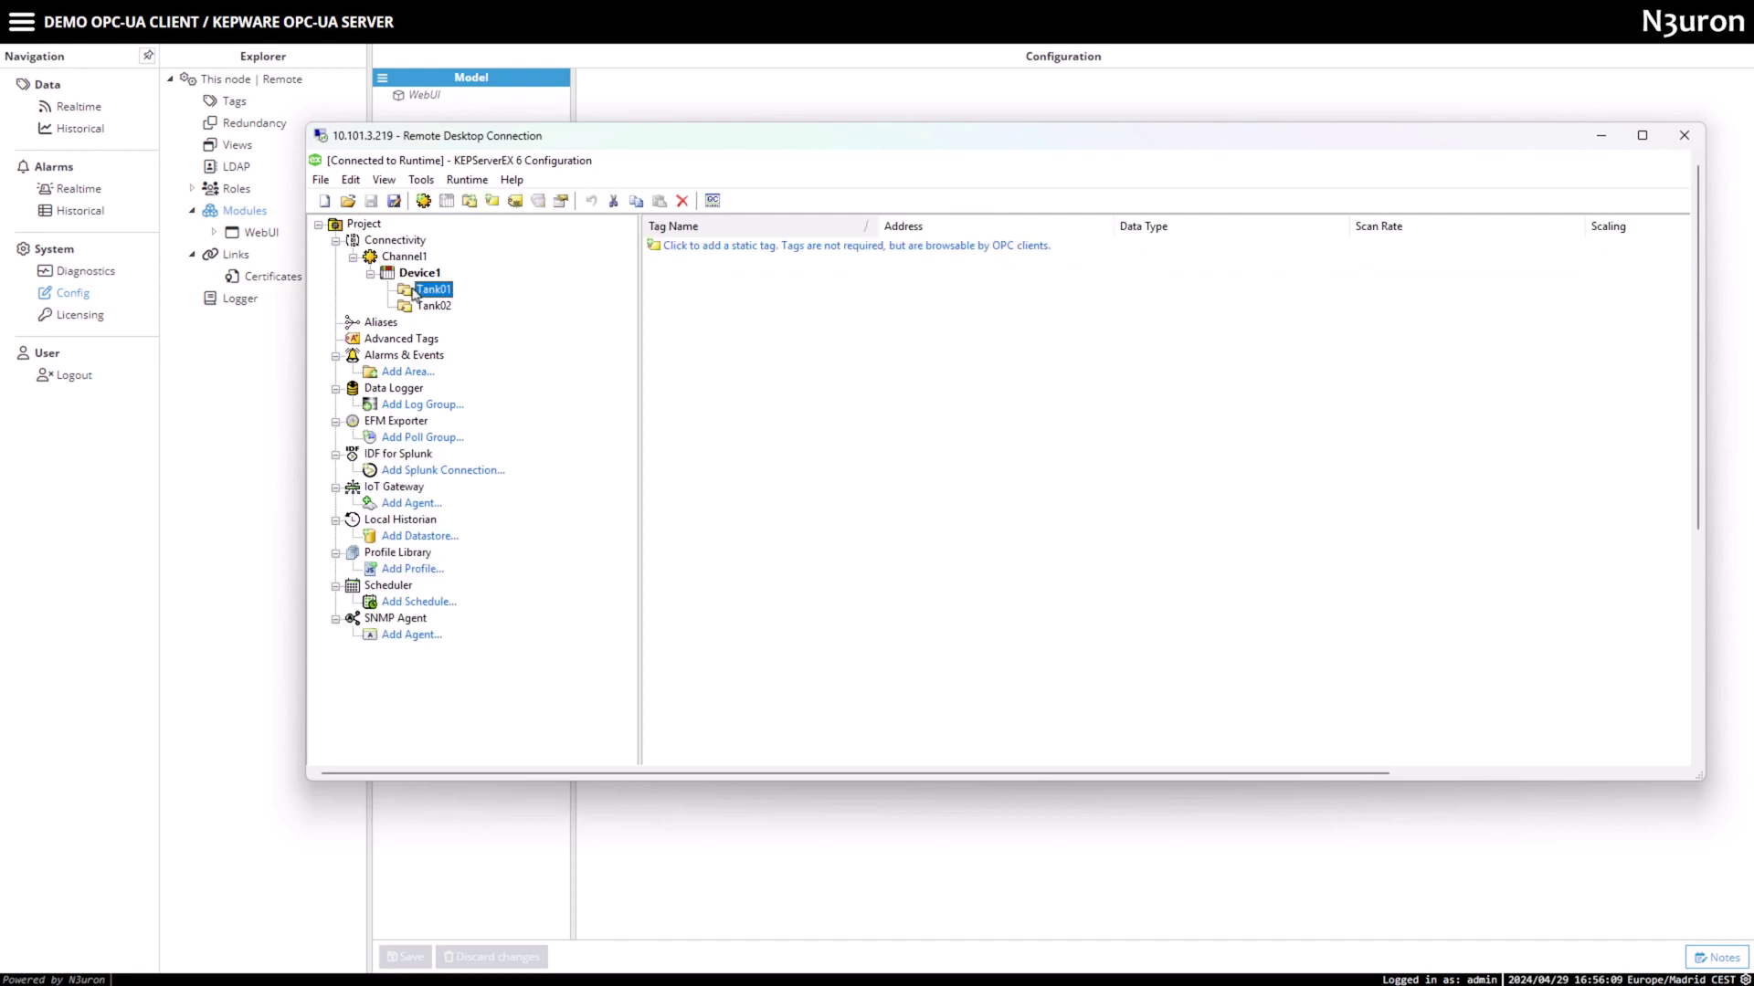
{"action": "left_click", "coordinate": [672, 249]}
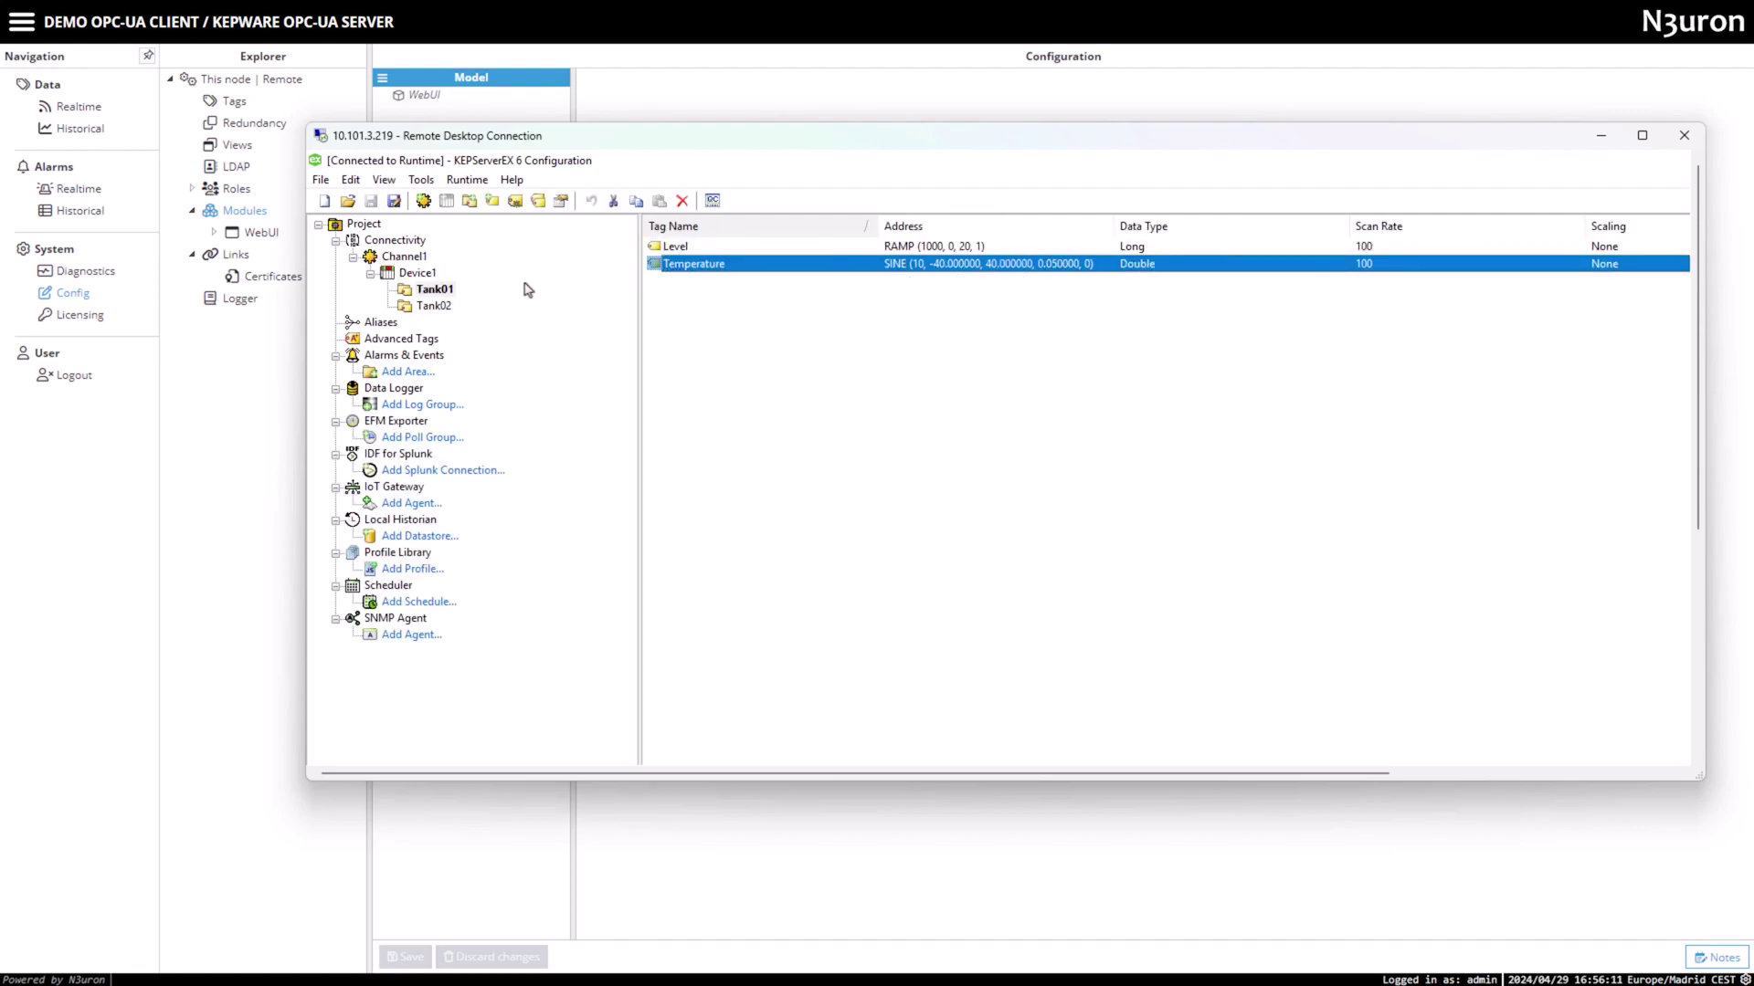
{"action": "left_click", "coordinate": [434, 306]}
{"action": "left_click", "coordinate": [682, 249]}
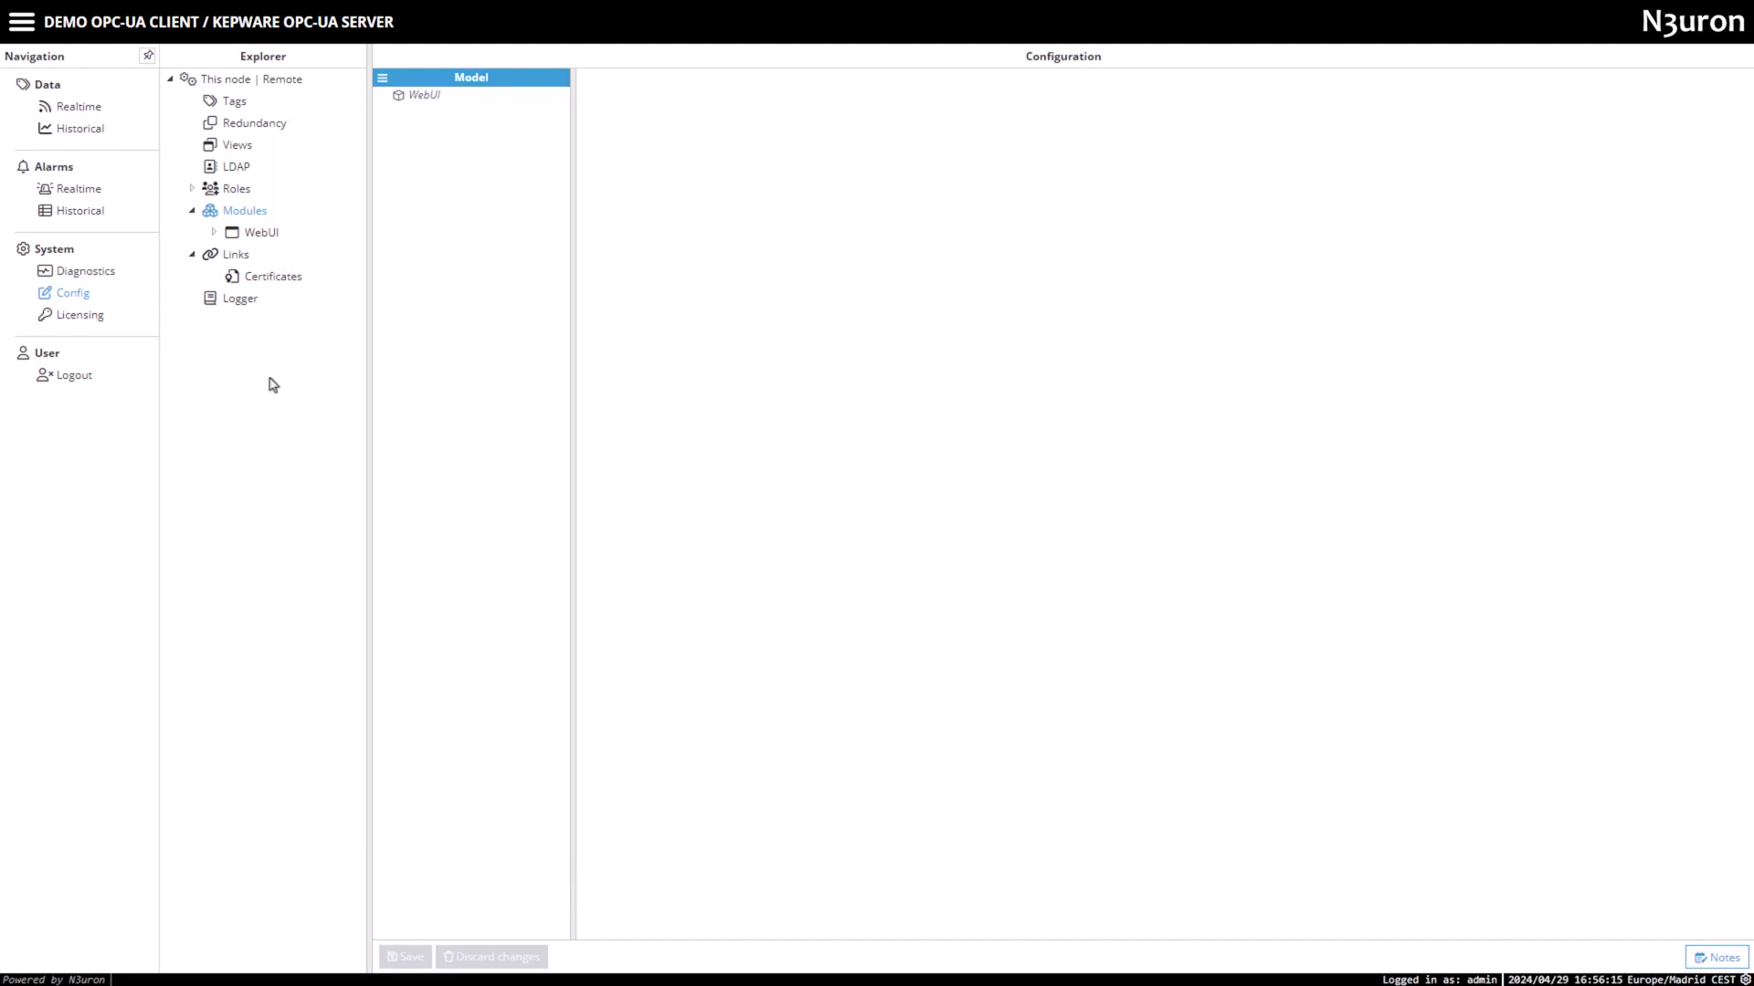
Step: Create a new module named OpcUaClient with module type OpcUaClient
{"action": "left_click", "coordinate": [251, 215]}
{"action": "left_click", "coordinate": [382, 78]}
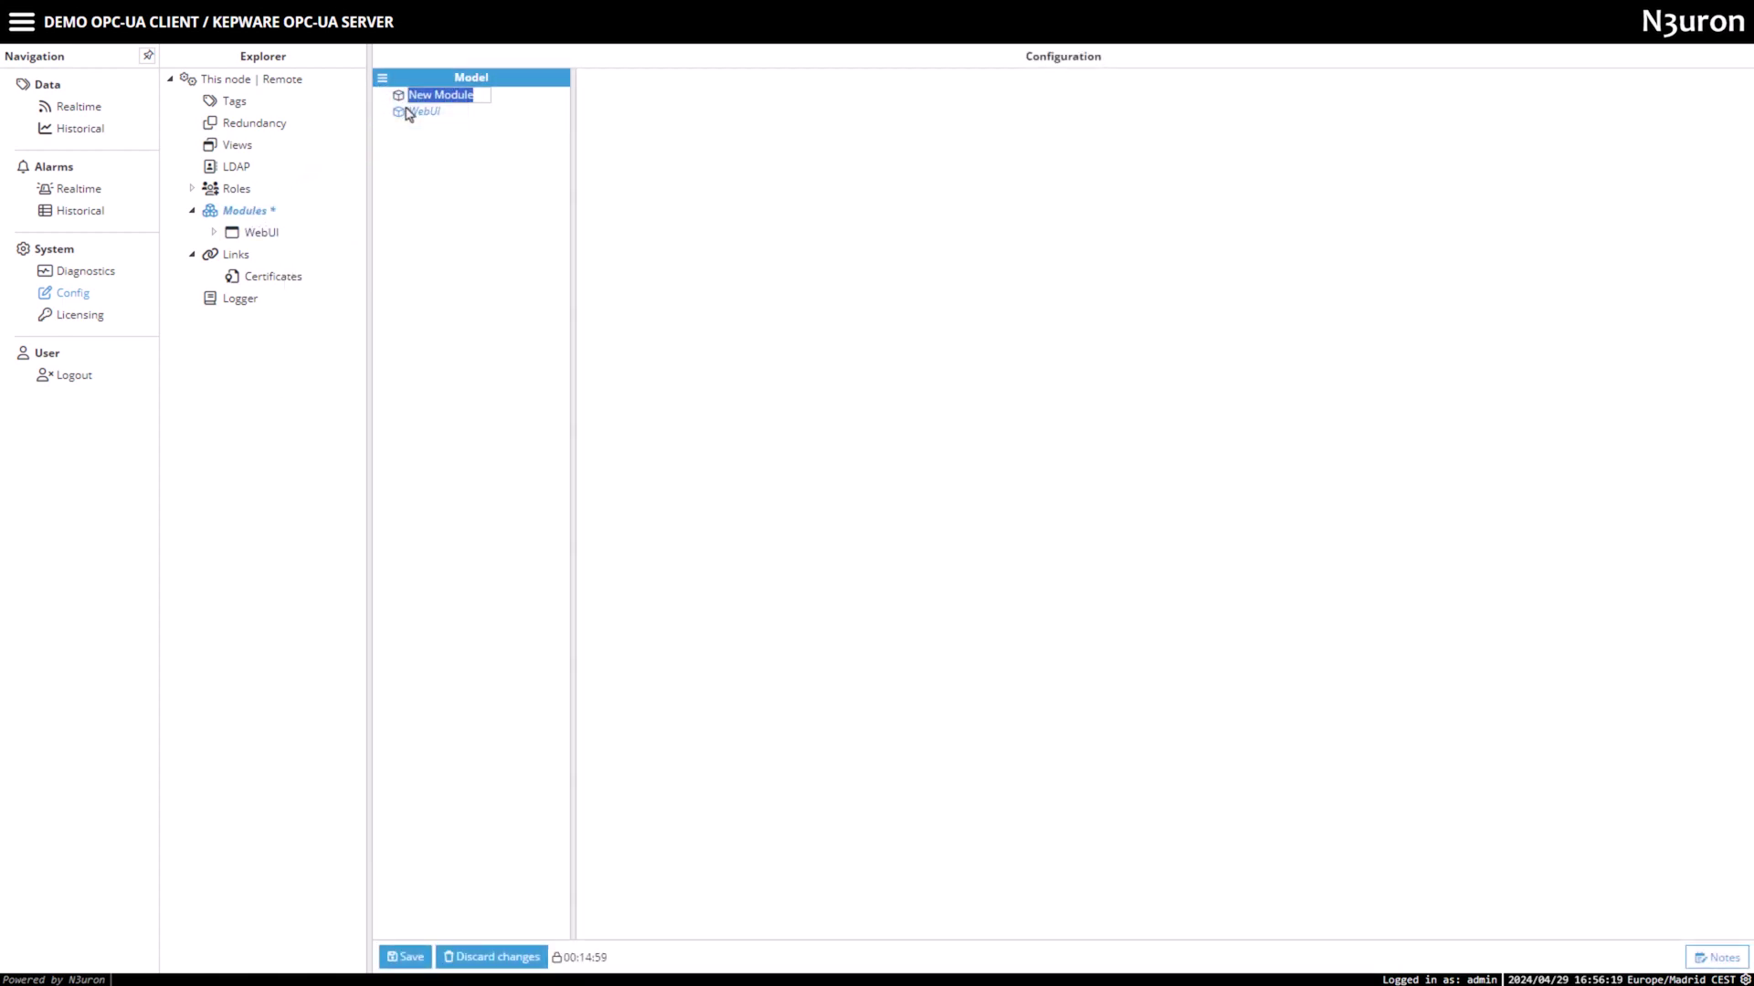
{"action": "type", "text": "OpcUa"}
{"action": "type", "text": "Client"}
{"action": "key", "text": "Return"}
{"action": "left_click", "coordinate": [938, 97]}
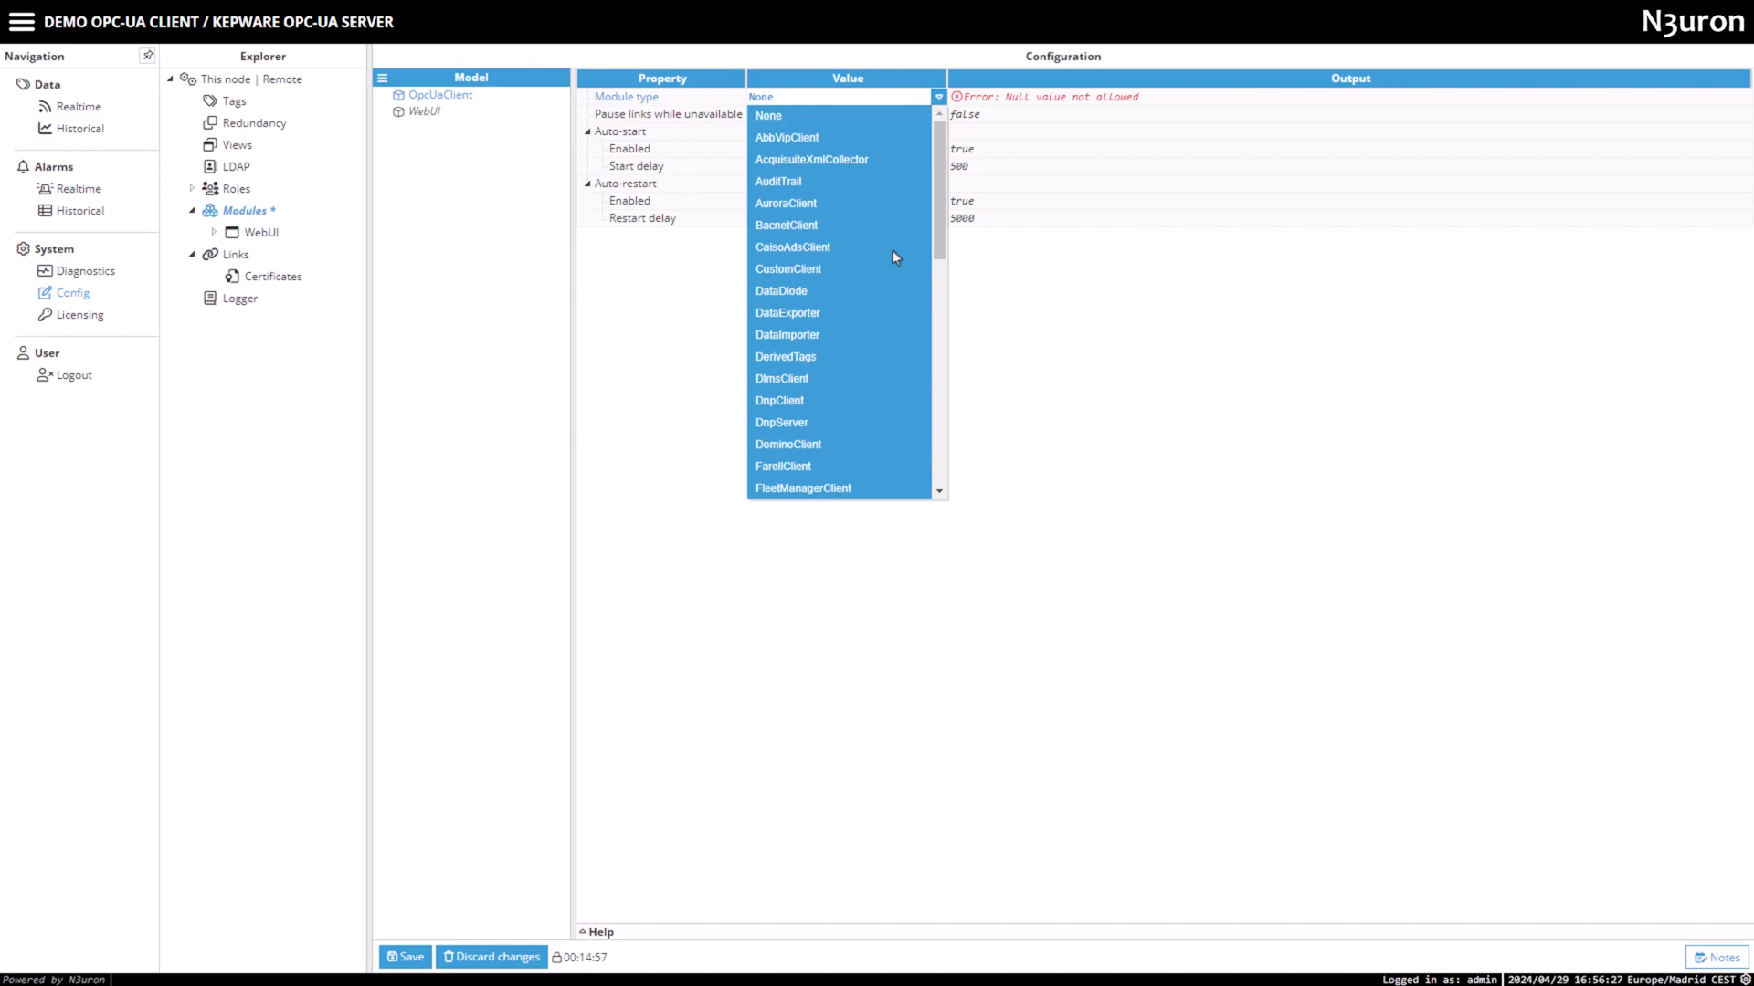
{"action": "scroll", "coordinate": [853, 375], "scroll_direction": "down", "scroll_amount": 3}
{"action": "scroll", "coordinate": [854, 377], "scroll_direction": "down", "scroll_amount": 2}
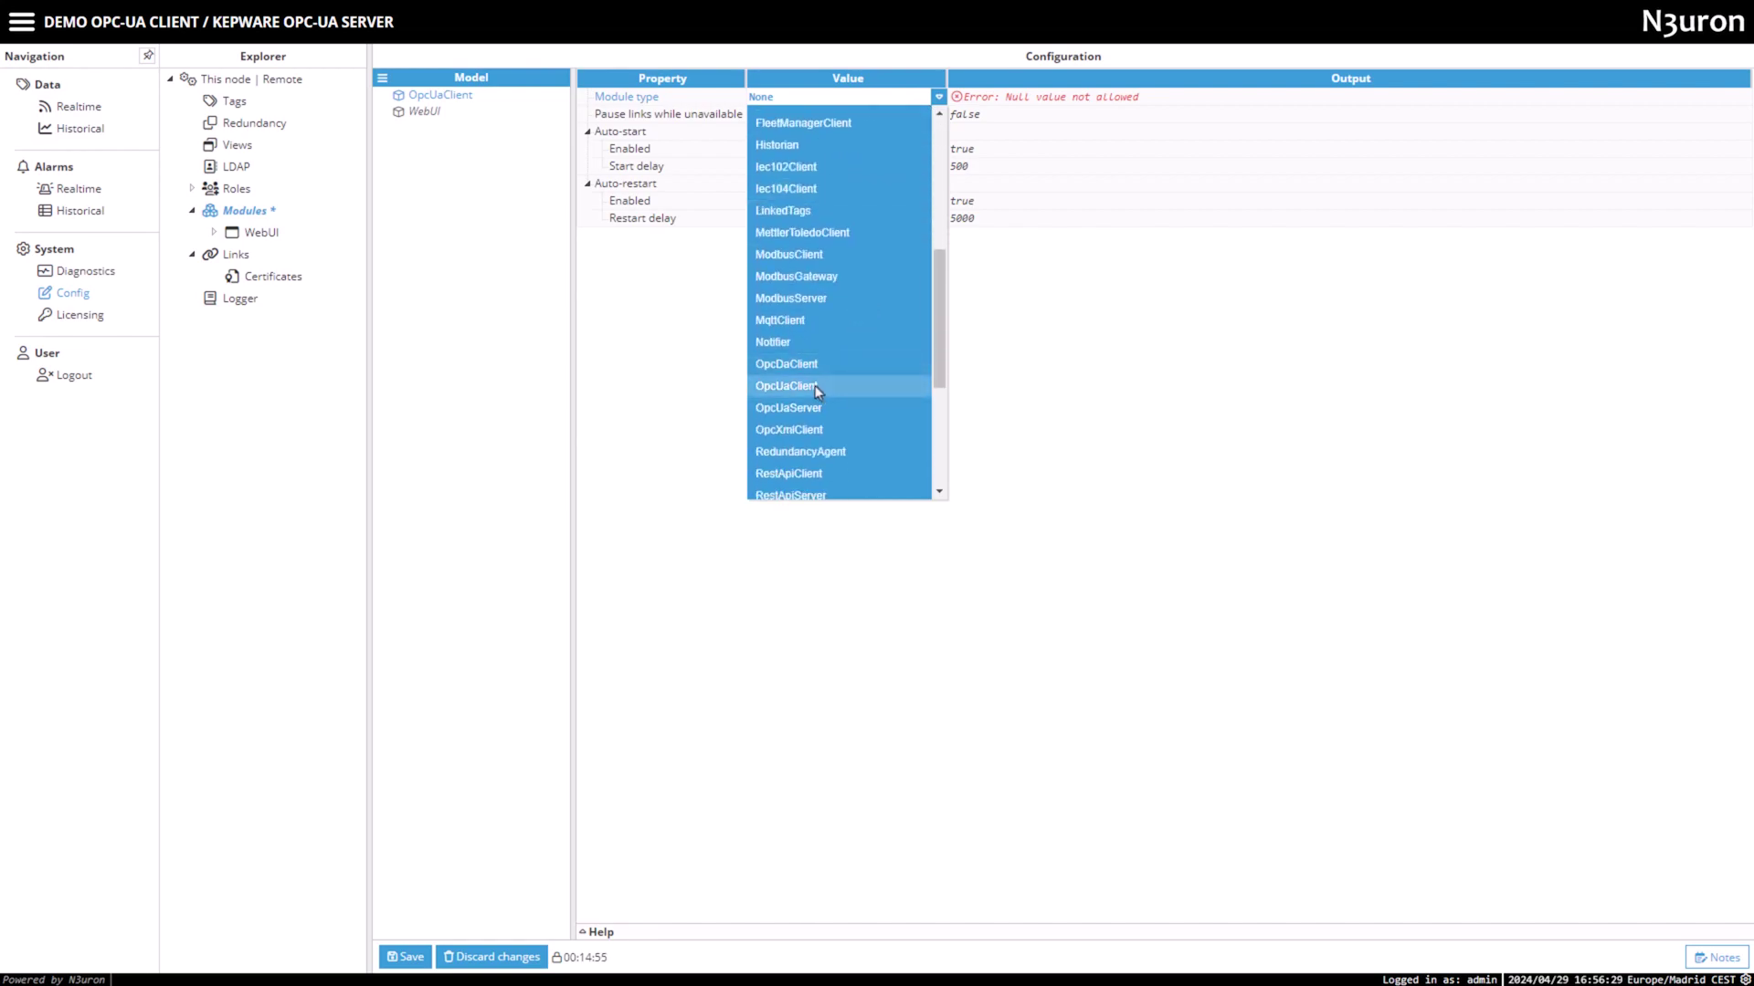
{"action": "left_click", "coordinate": [815, 385]}
Step: Save the OpcUaClient module, confirm its restart, and review its Logger settings
{"action": "left_click", "coordinate": [405, 956]}
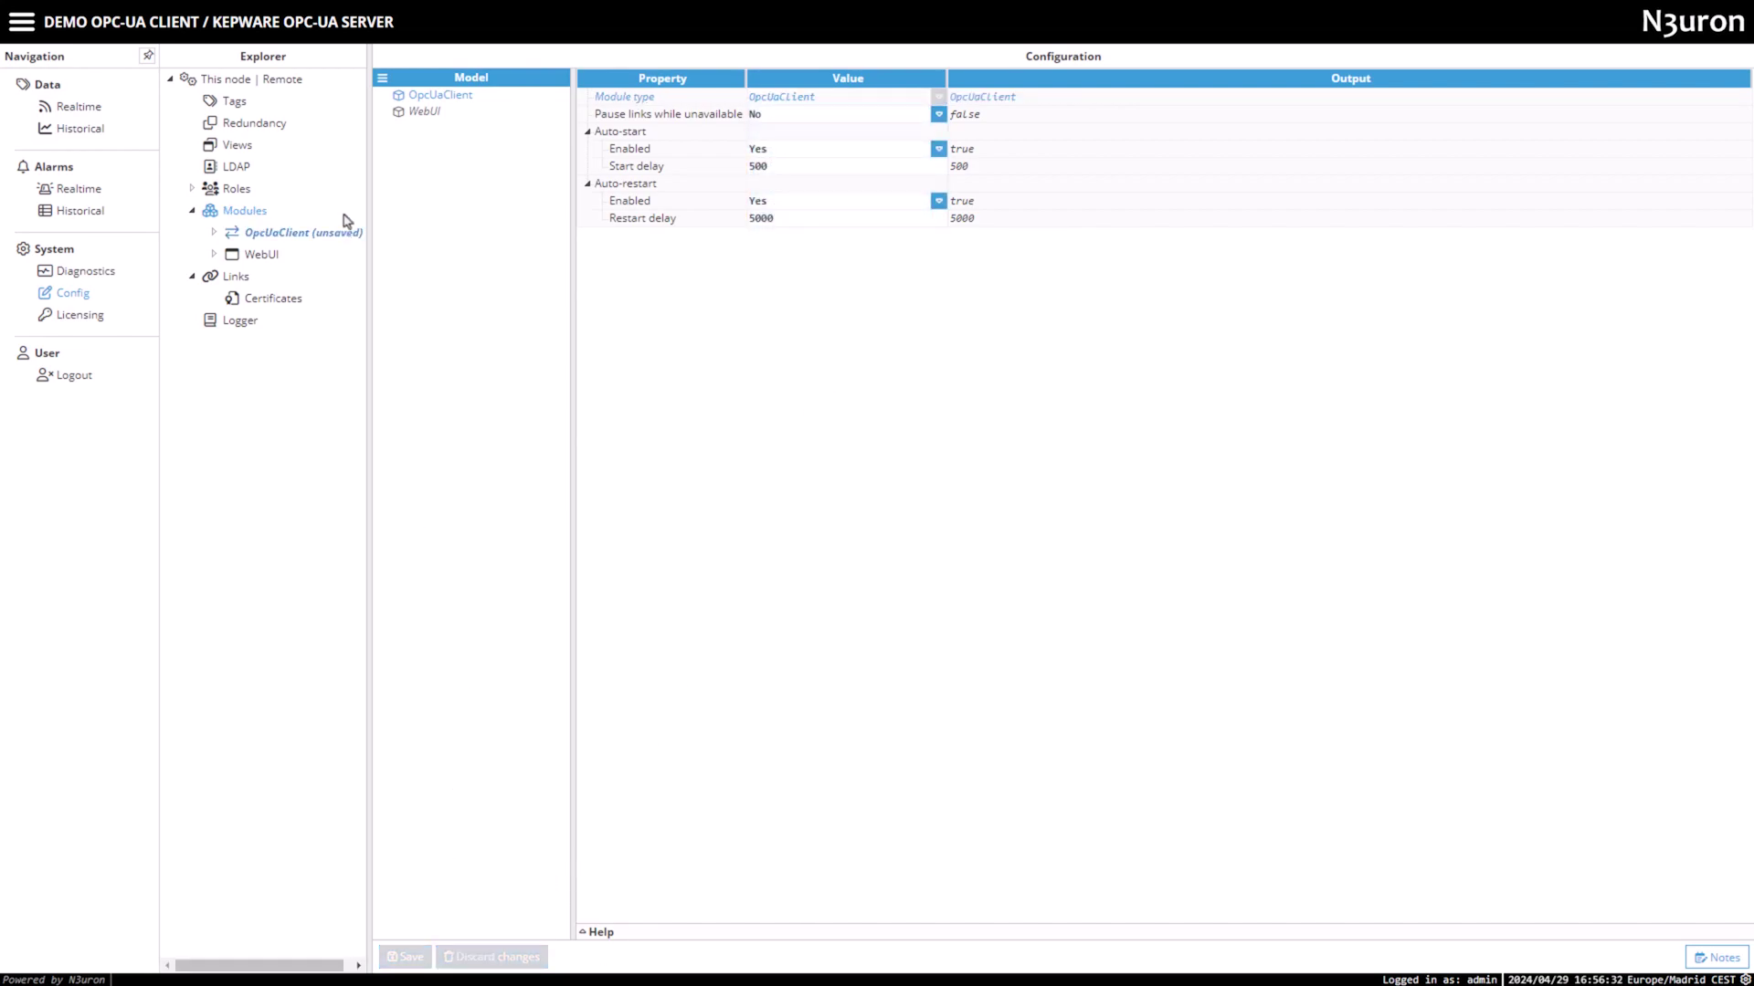
{"action": "left_click", "coordinate": [213, 232]}
{"action": "left_click", "coordinate": [309, 297]}
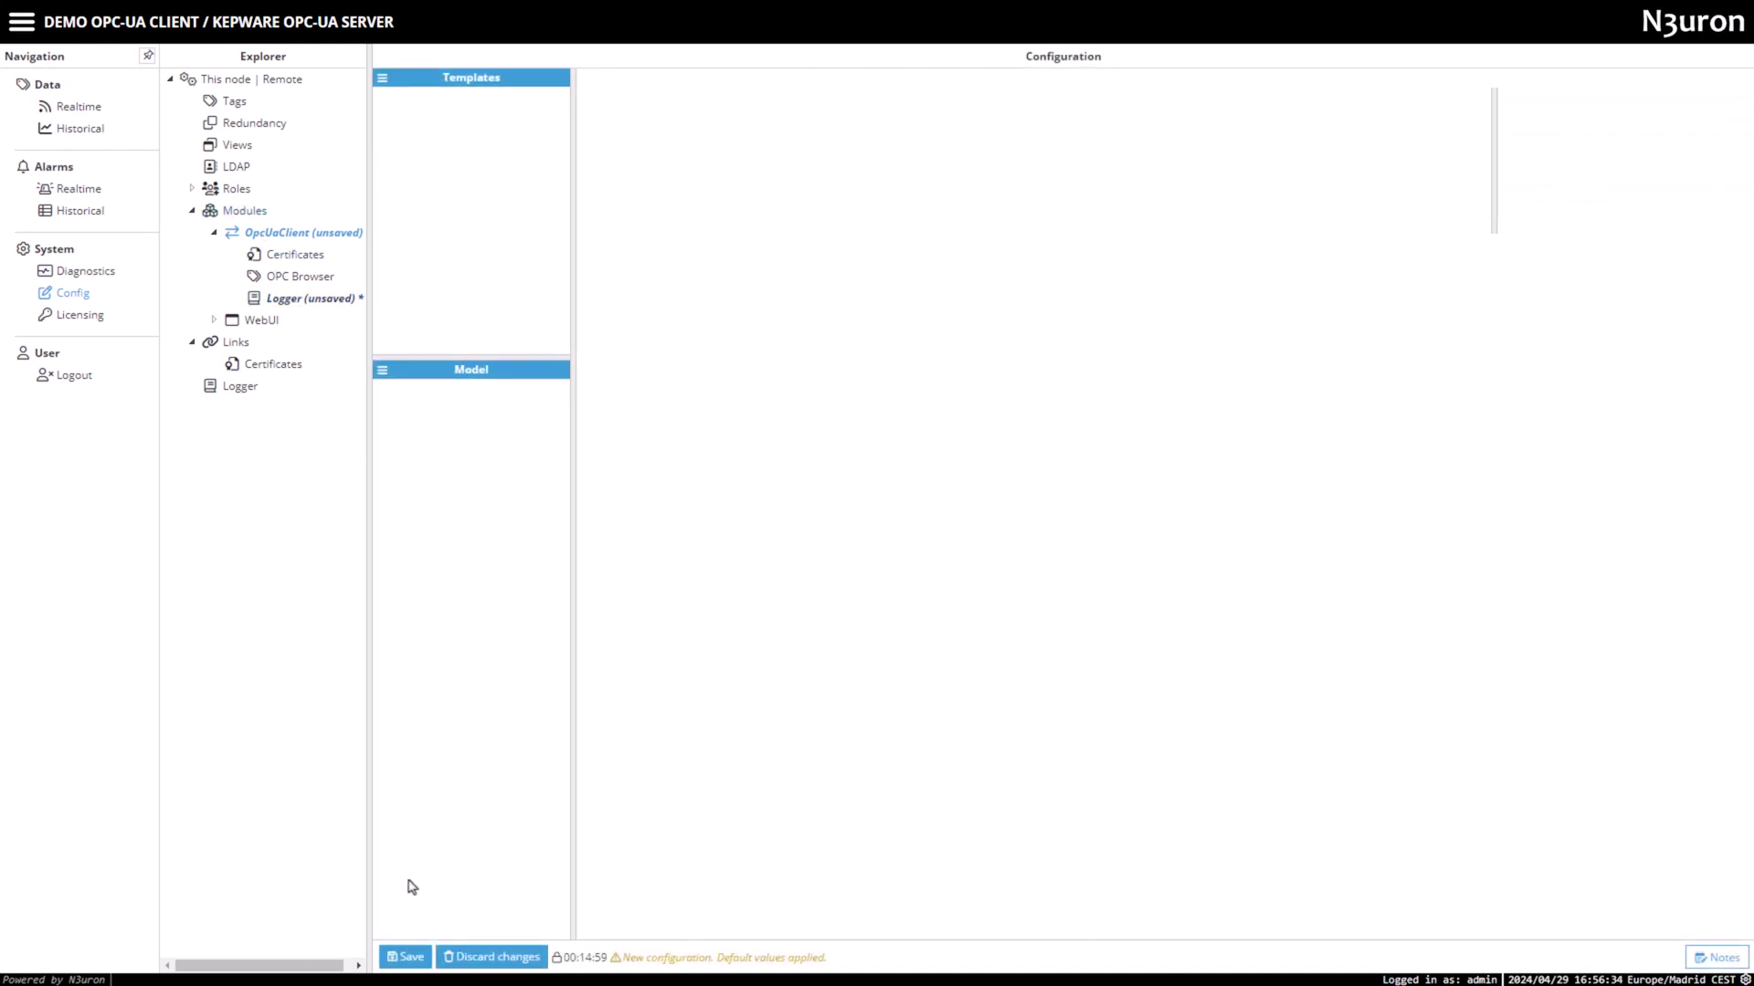
{"action": "left_click", "coordinate": [406, 958]}
{"action": "left_click", "coordinate": [825, 531]}
{"action": "left_click", "coordinate": [312, 296]}
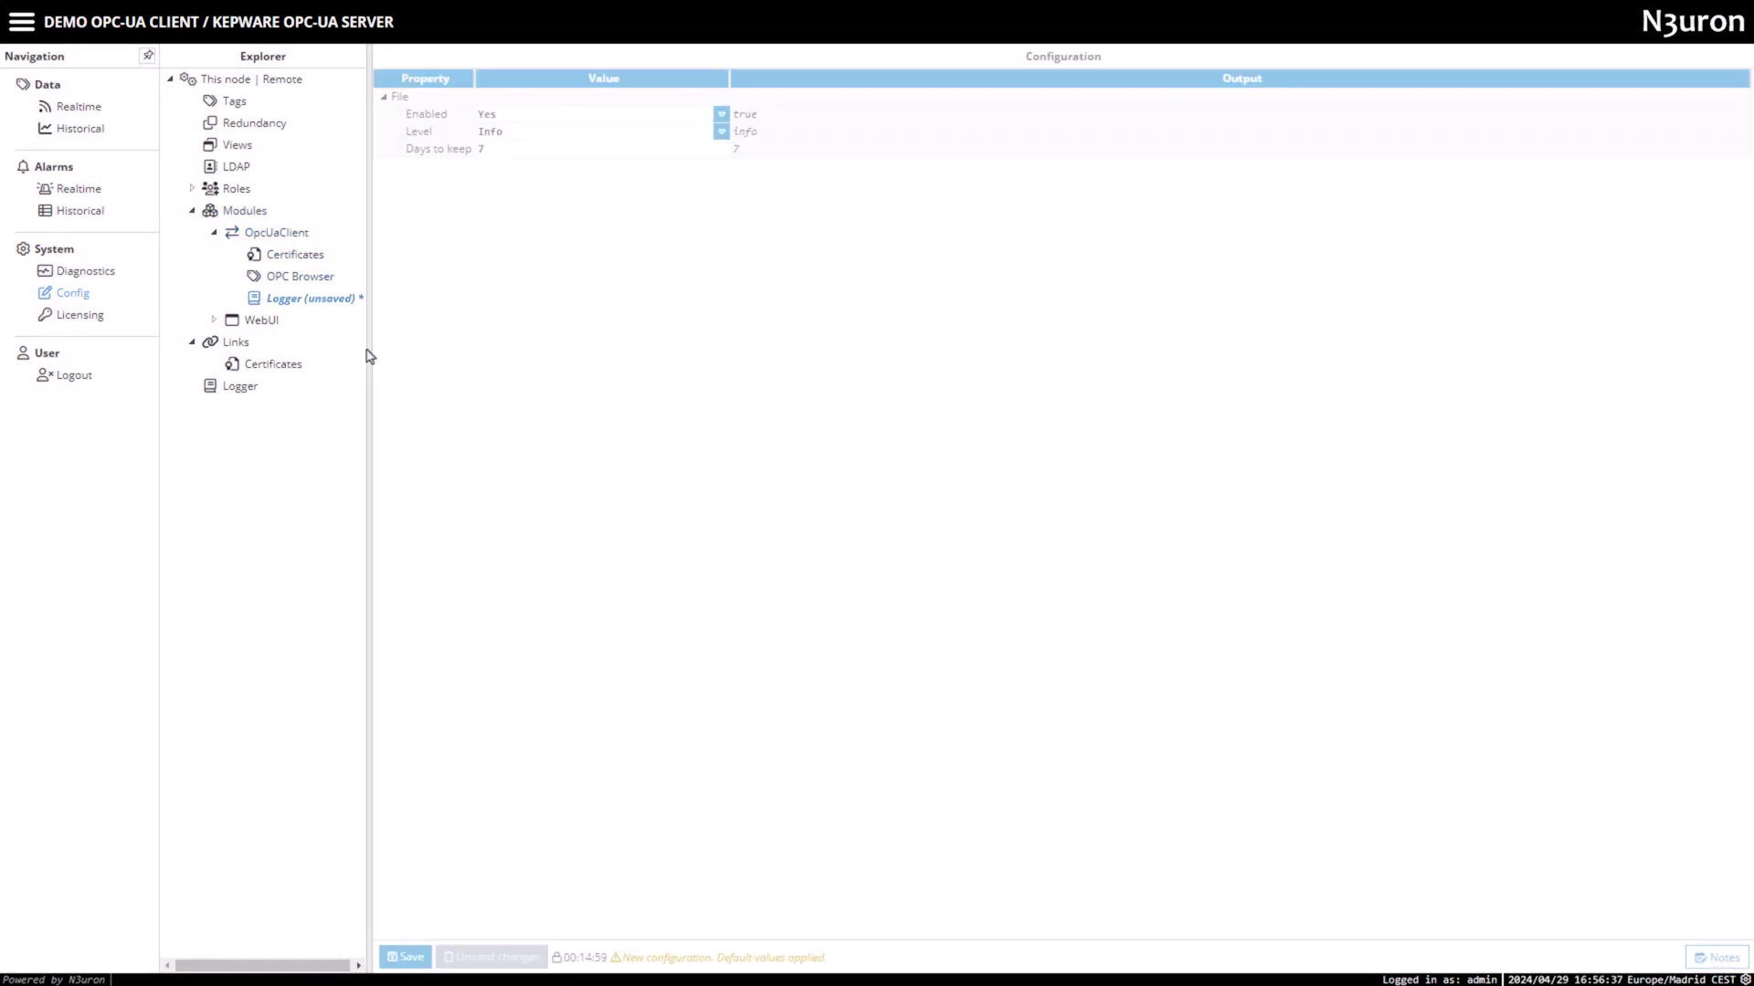
{"action": "left_click", "coordinate": [290, 237]}
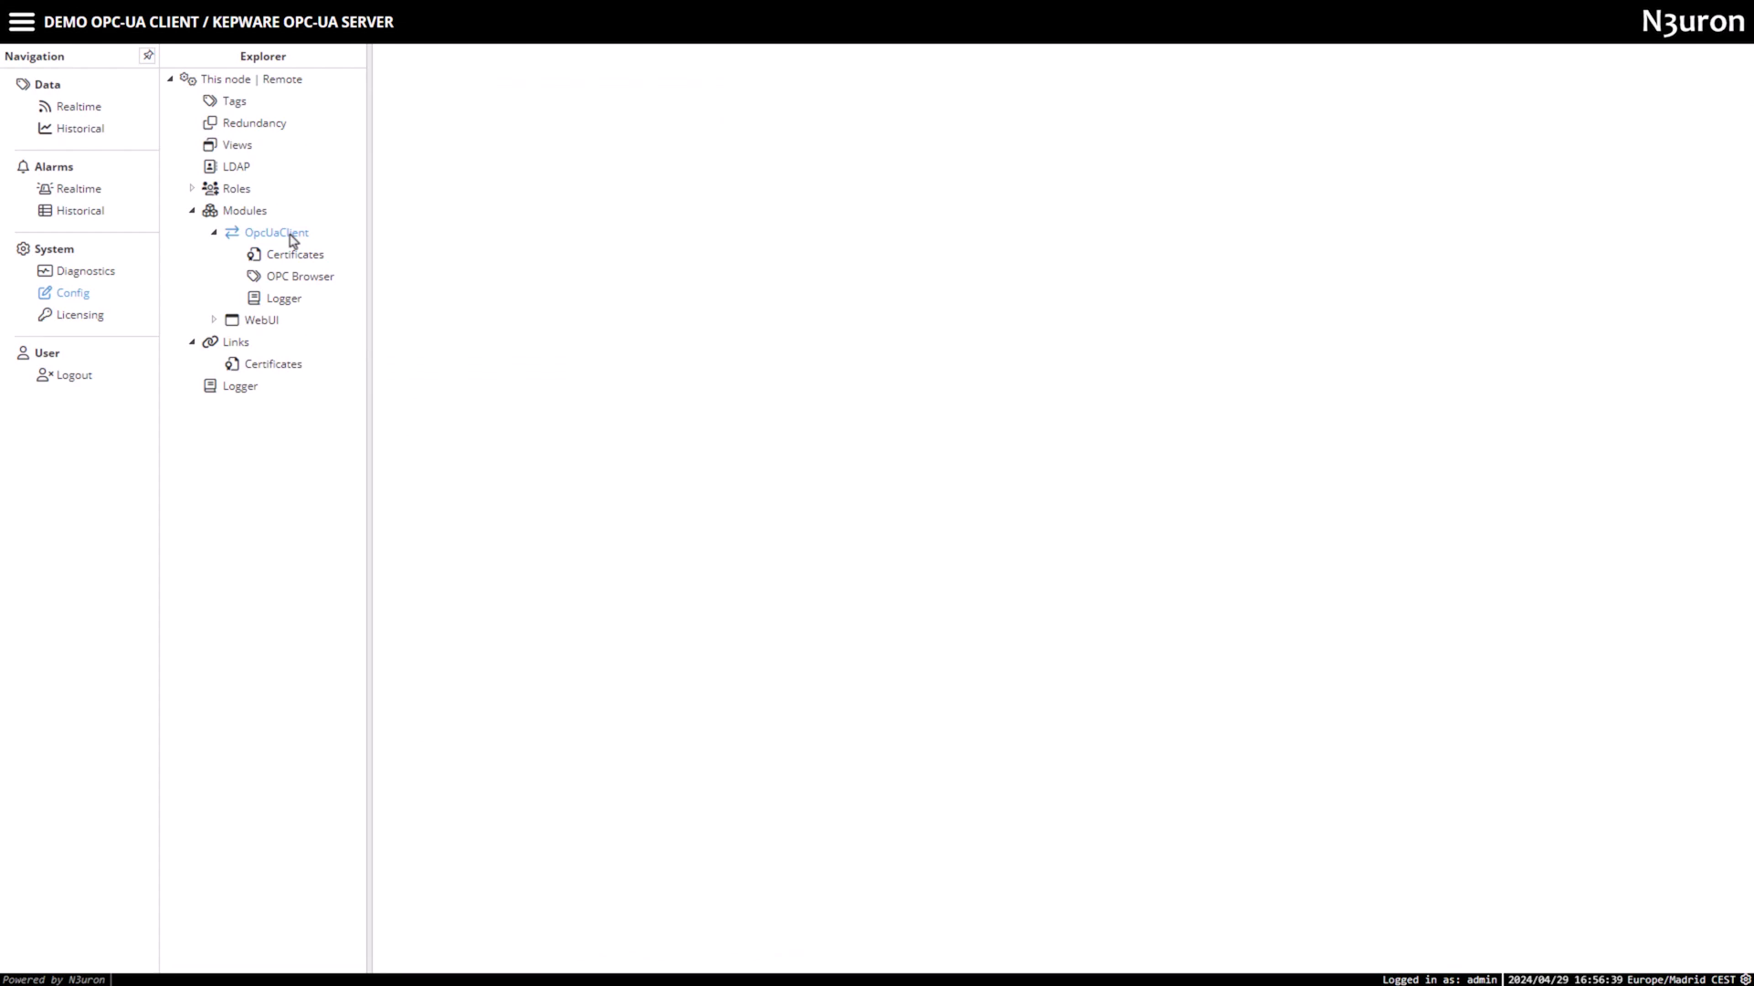
Step: Add a client named KepwareServer to the OpcUaClient model
{"action": "left_click", "coordinate": [383, 371]}
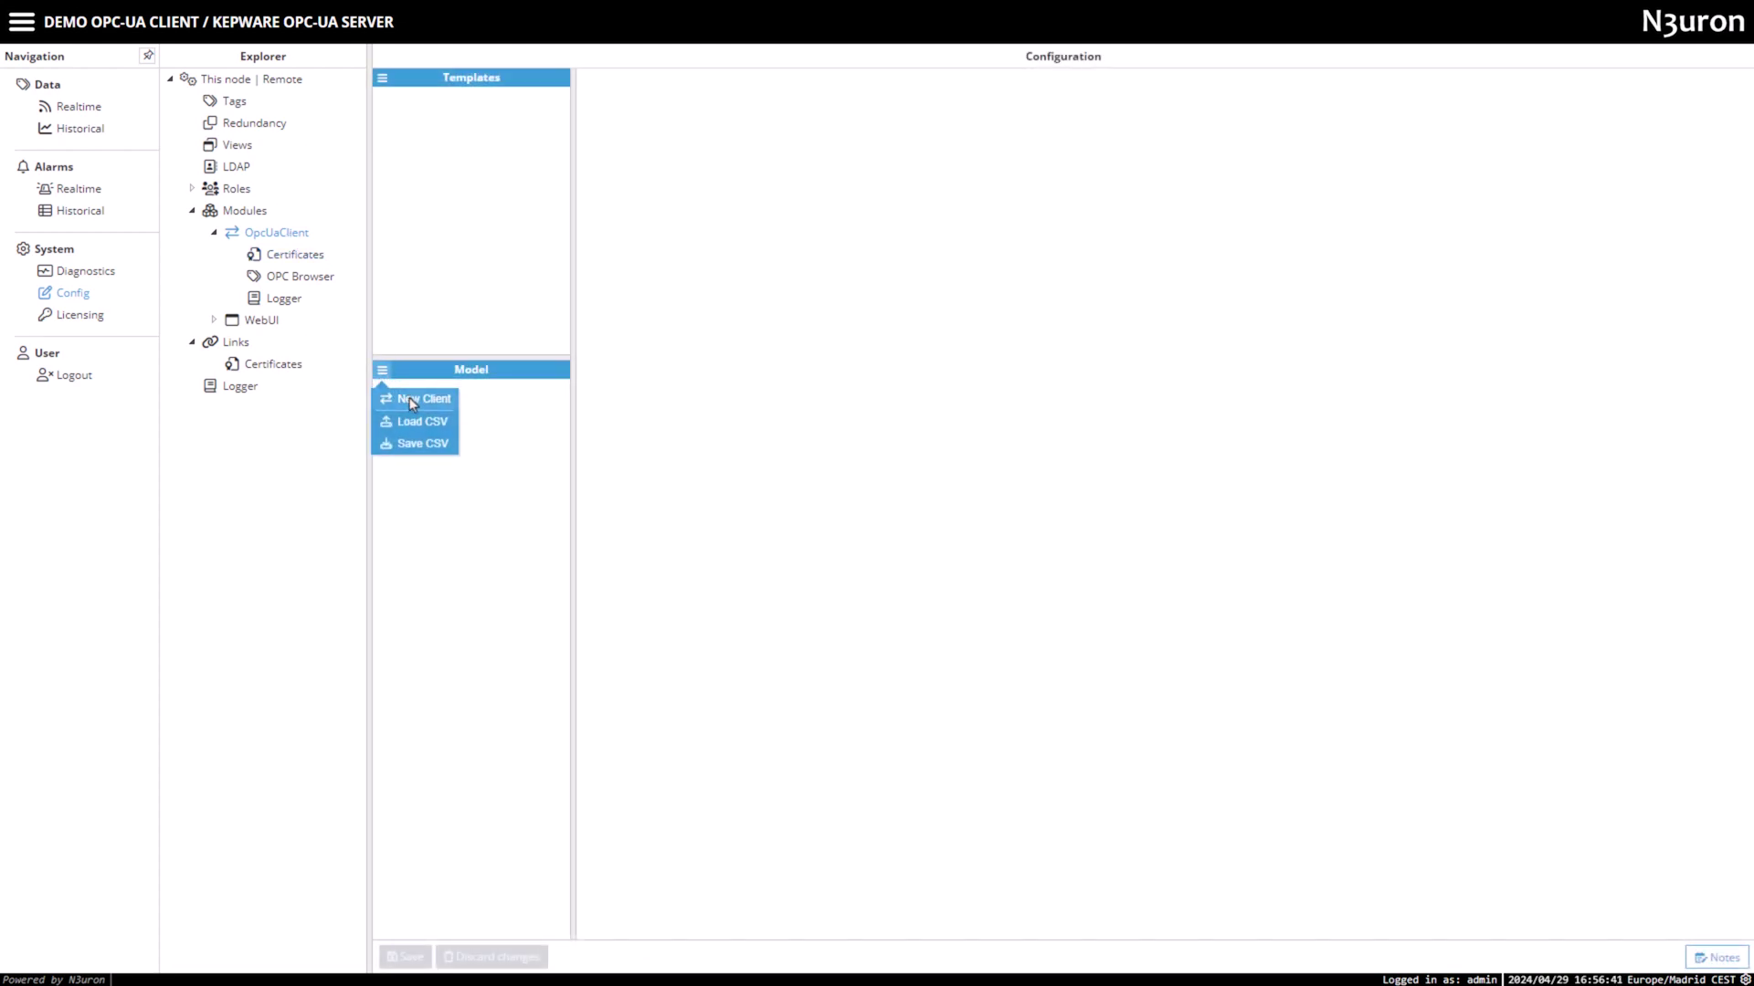
{"action": "left_click", "coordinate": [410, 401]}
{"action": "type", "text": "K"}
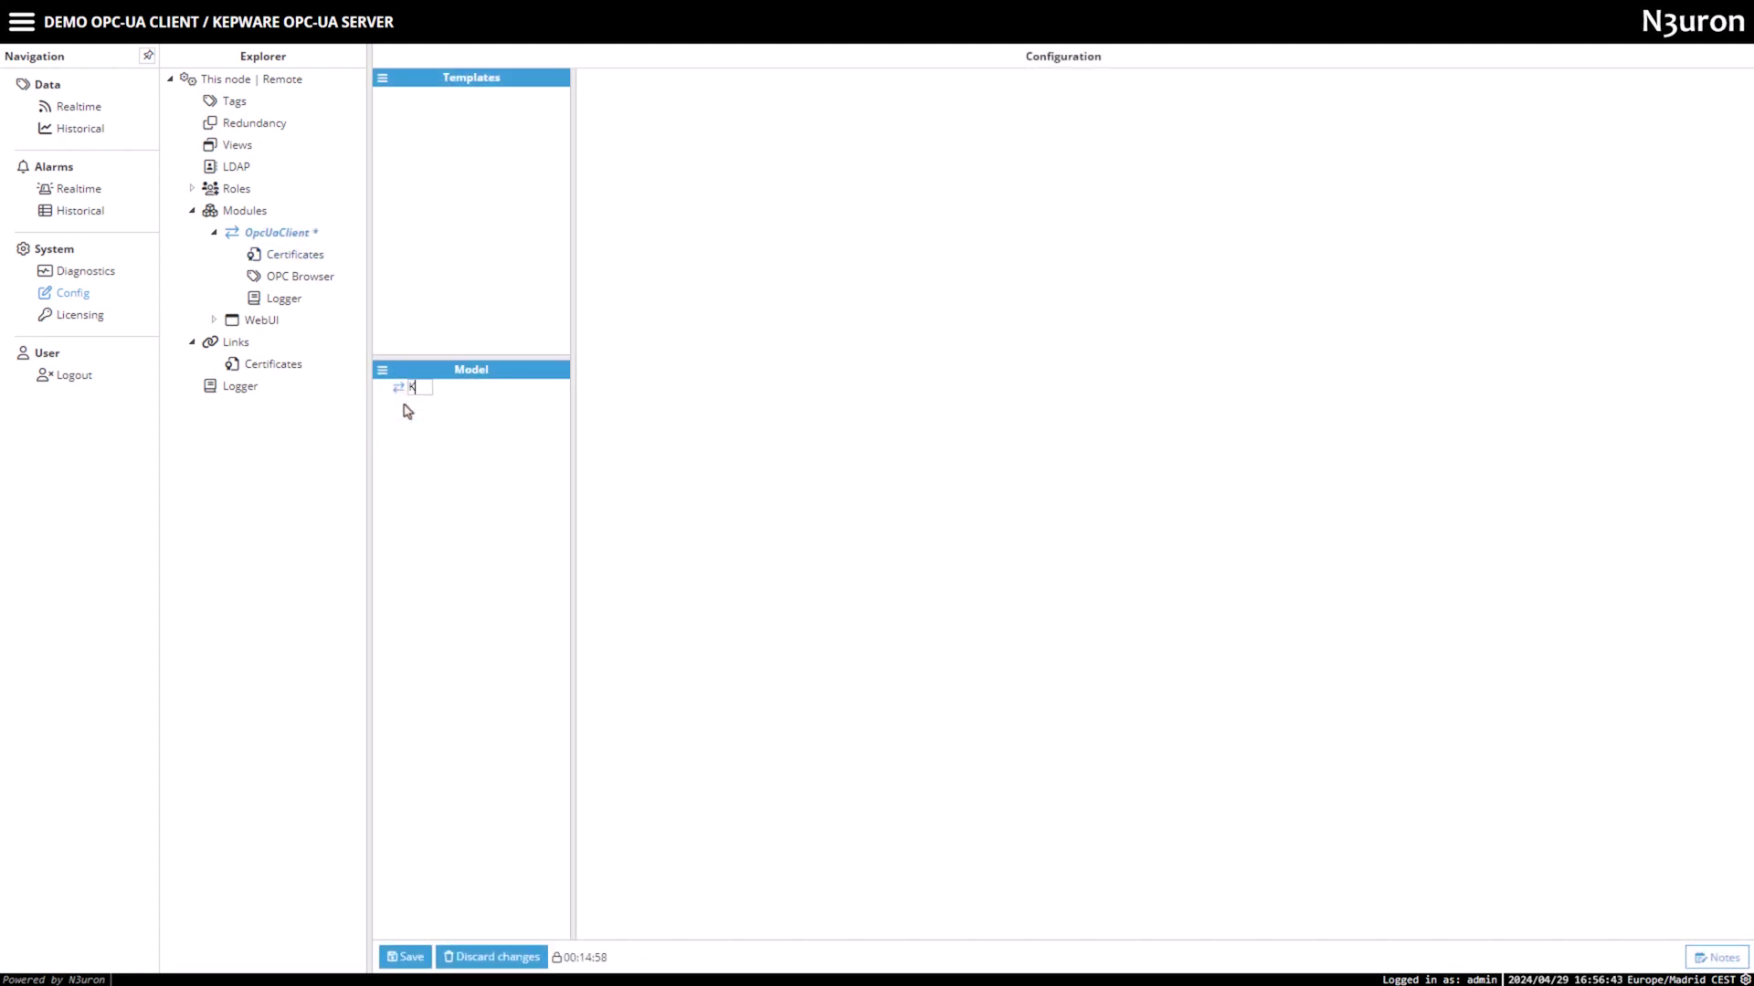
{"action": "type", "text": "epware"}
{"action": "type", "text": "Serv"}
{"action": "type", "text": "er"}
{"action": "left_click", "coordinate": [498, 407]}
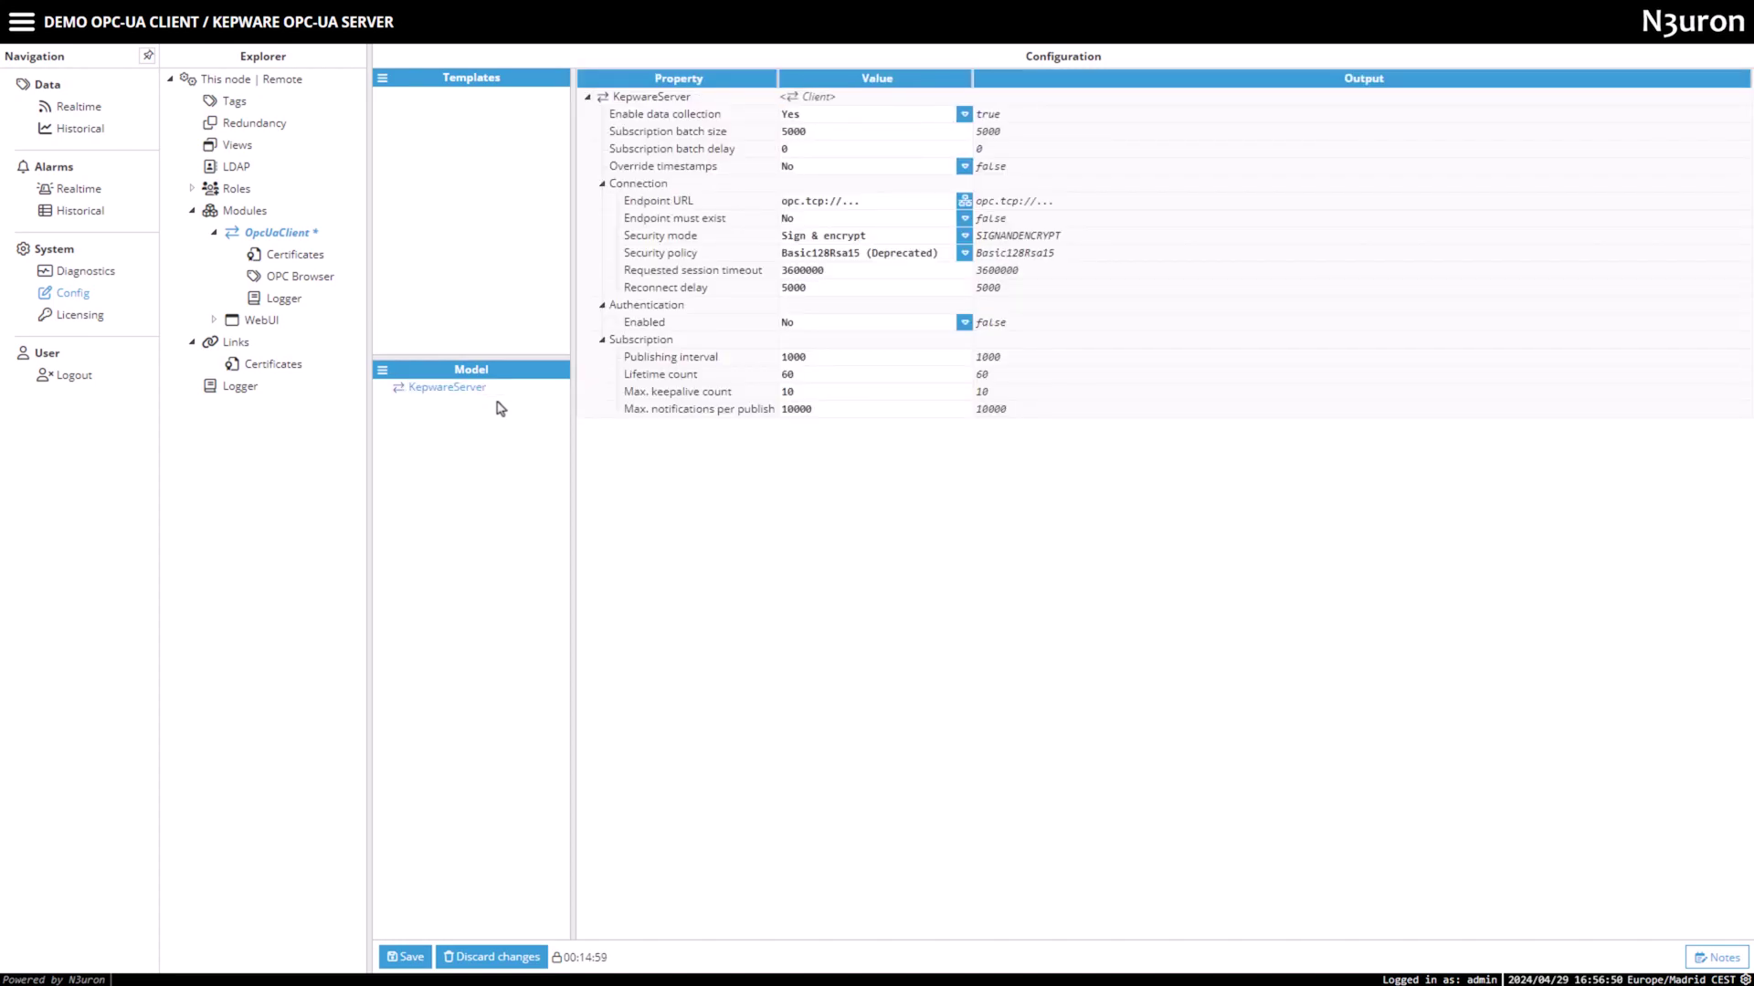
Step: Discover the KEPServerEX endpoint and apply its Basic256Sha256 SignAndEncrypt option
{"action": "left_click", "coordinate": [964, 202]}
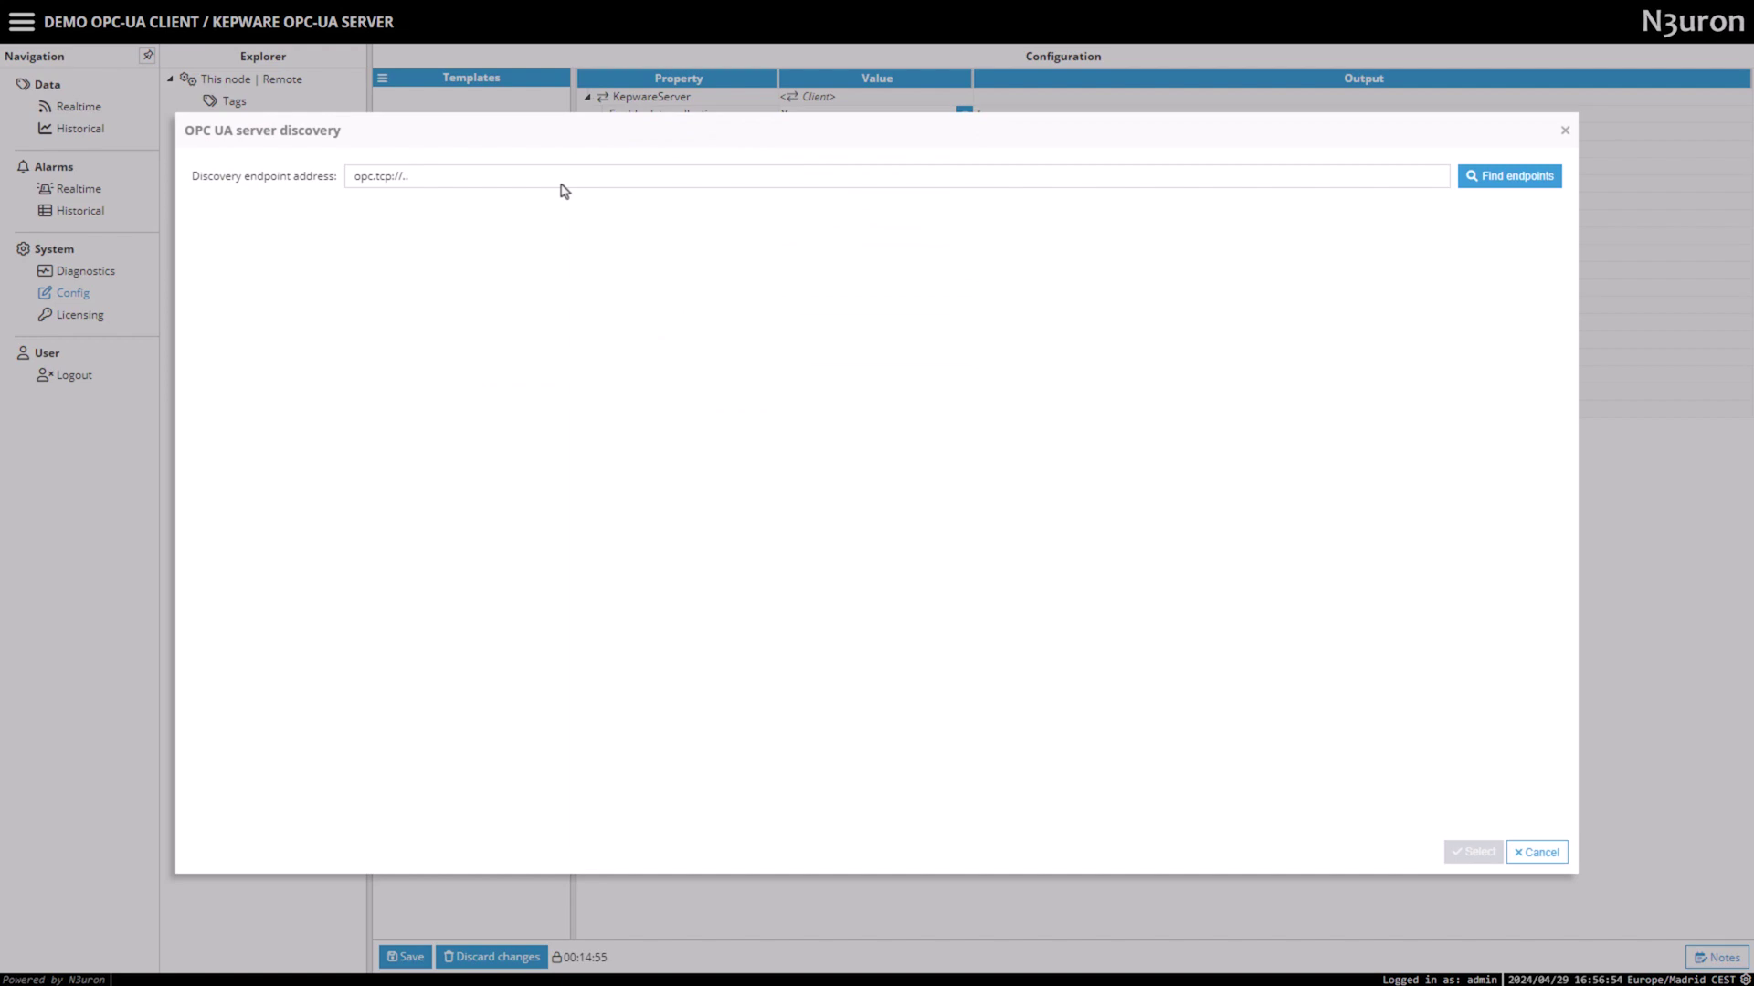
{"action": "type", "text": "opc.tcp://10.101"}
{"action": "type", "text": ".3.219:493"}
{"action": "type", "text": "20"}
{"action": "left_click", "coordinate": [1495, 179]}
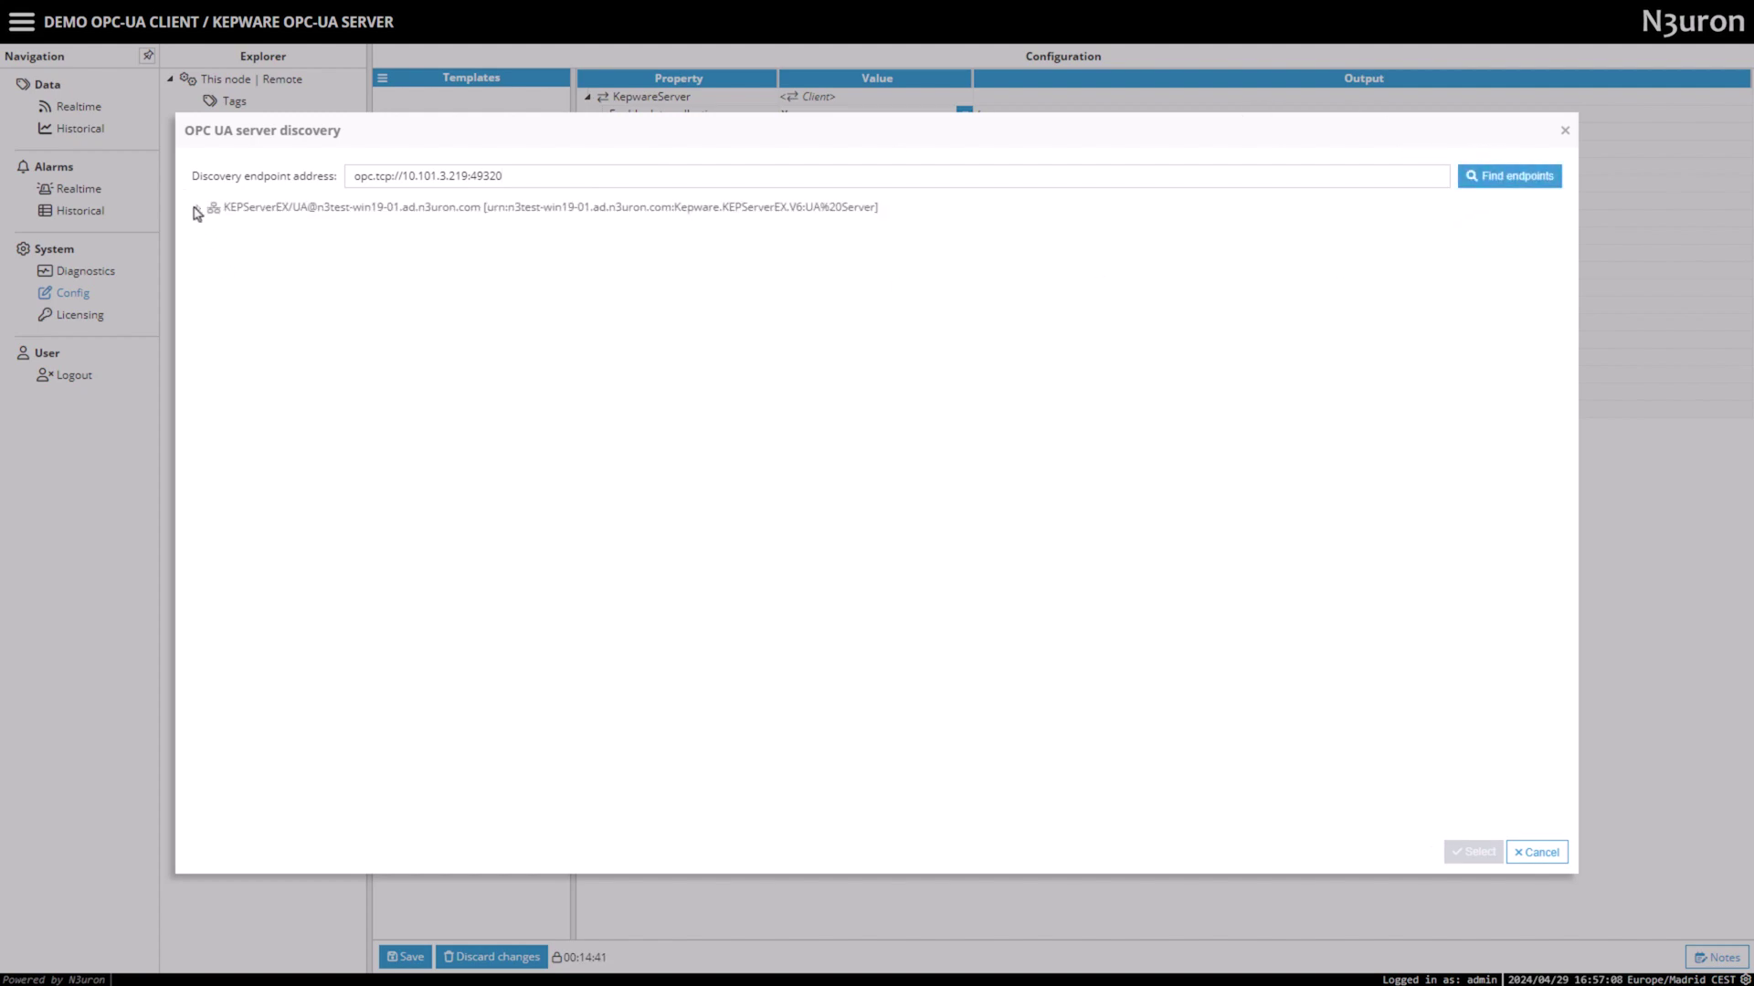
{"action": "left_click", "coordinate": [199, 208]}
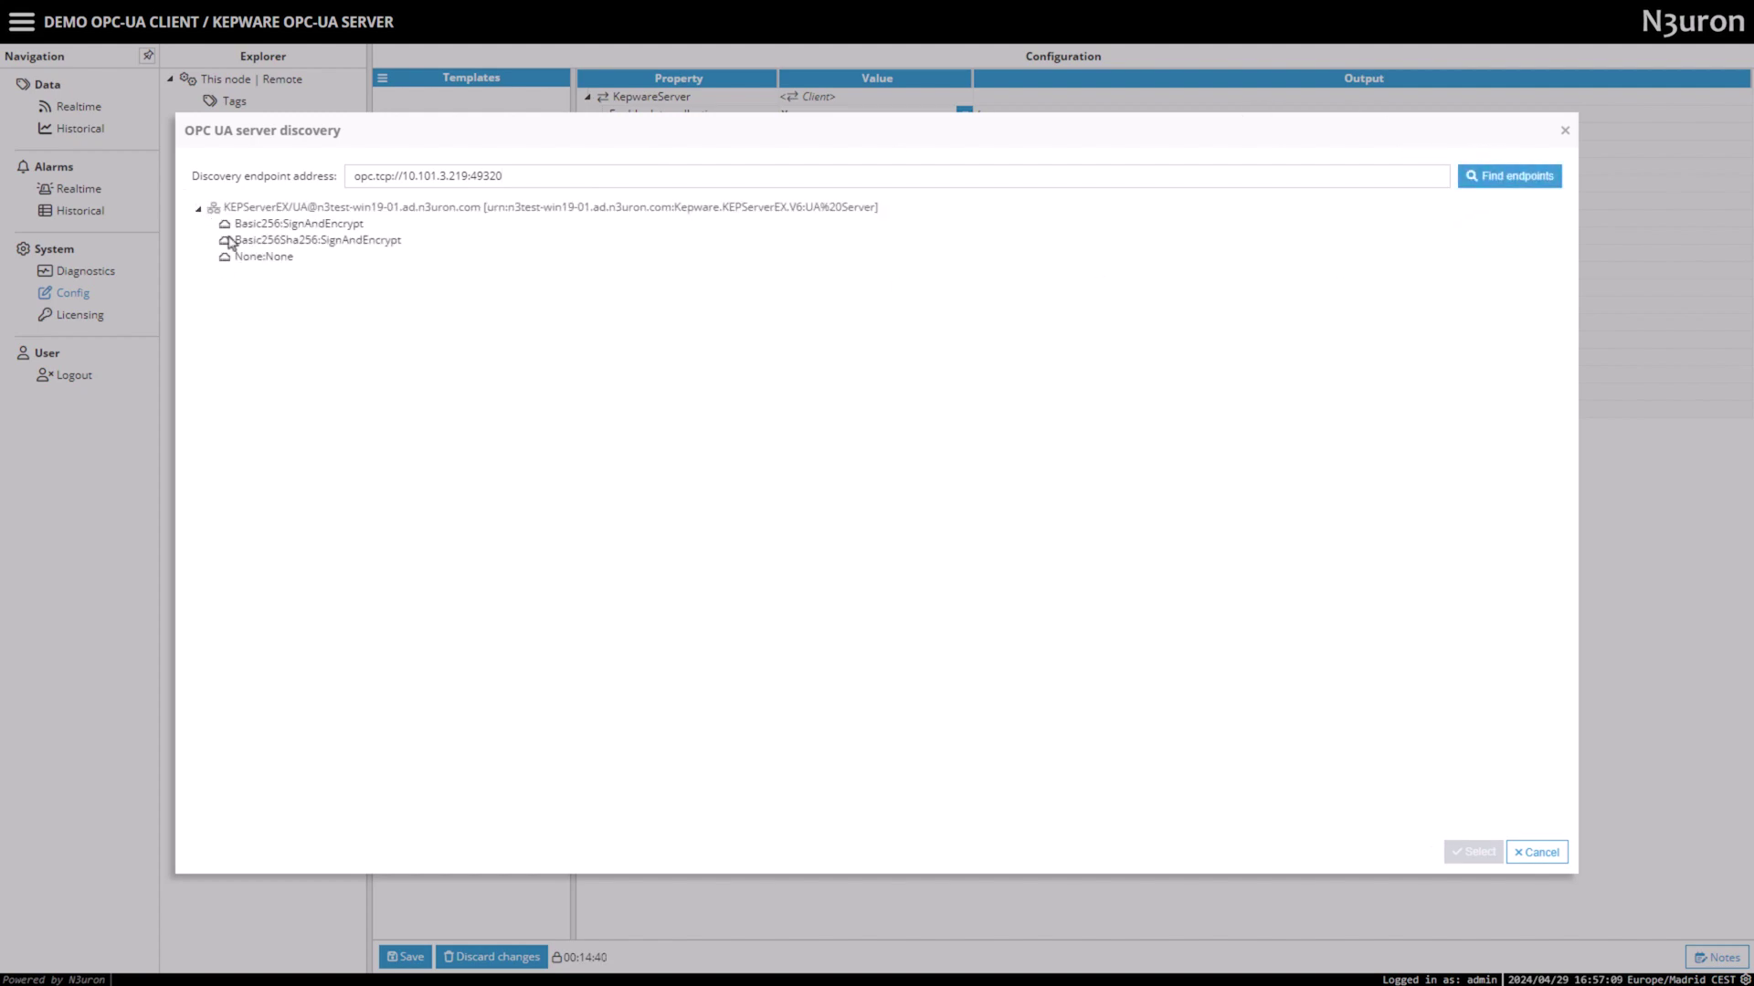
{"action": "left_click", "coordinate": [354, 244]}
{"action": "left_click", "coordinate": [1467, 854]}
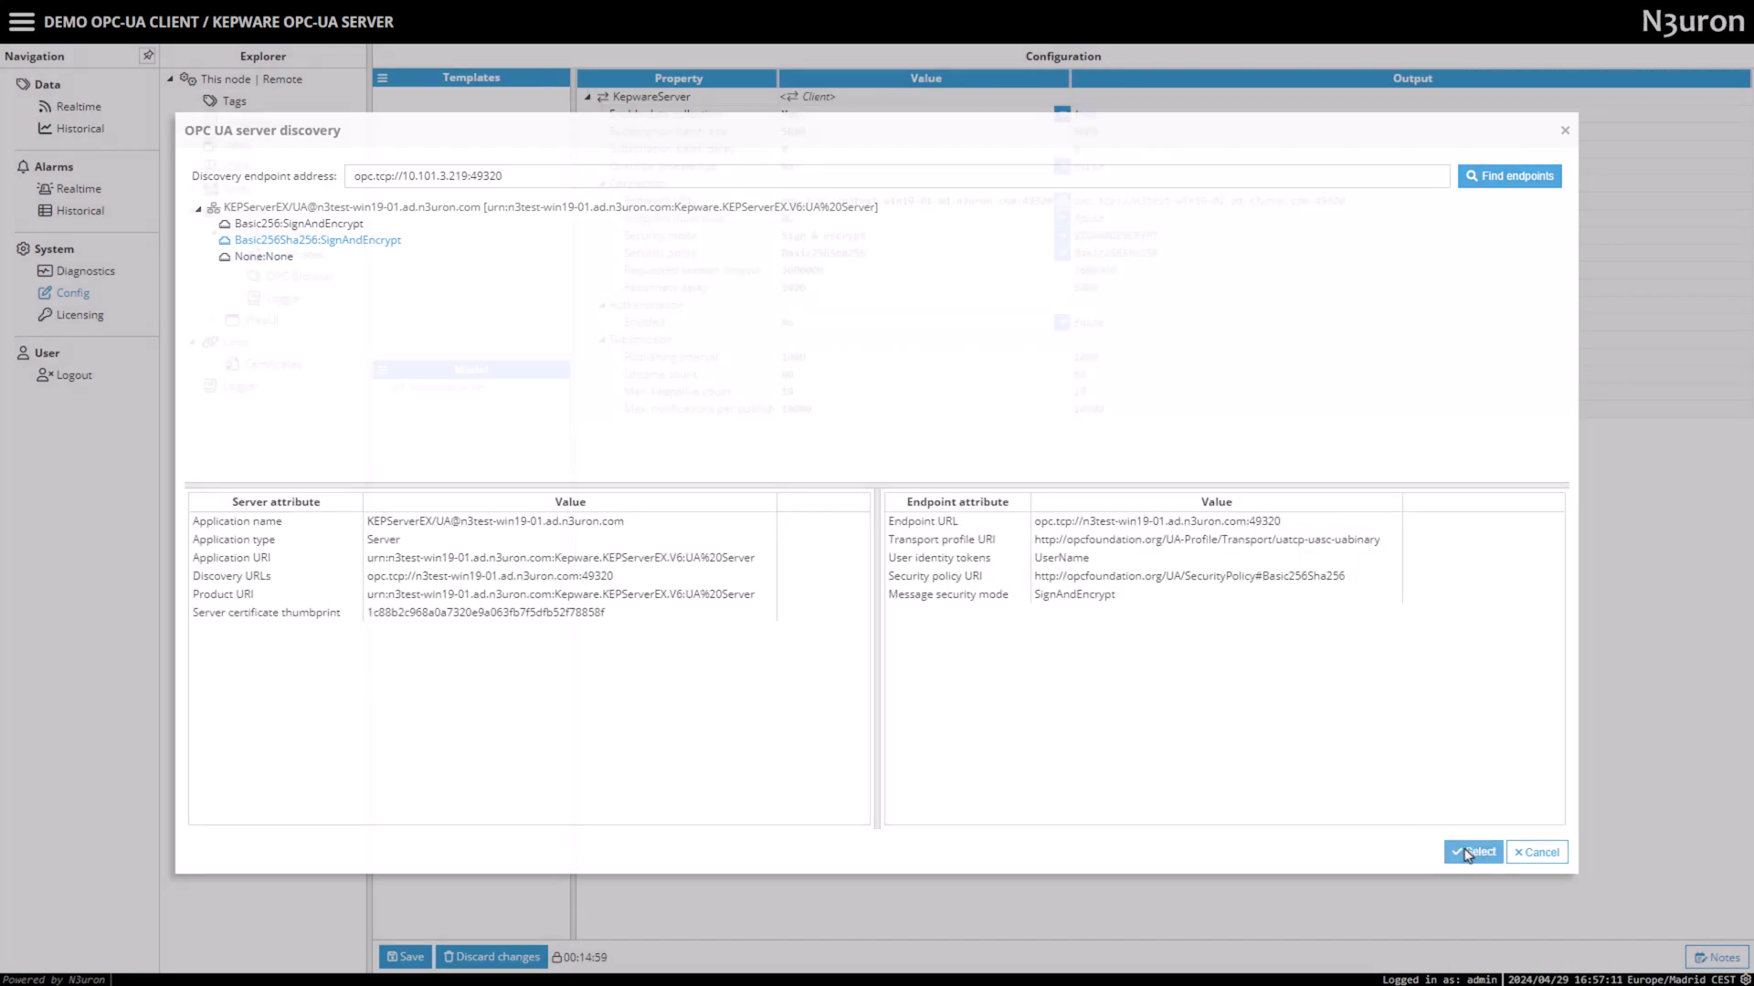
Step: Set Security mode to Sign & encrypt and Security policy to Basic256Sha256
{"action": "left_click", "coordinate": [822, 237]}
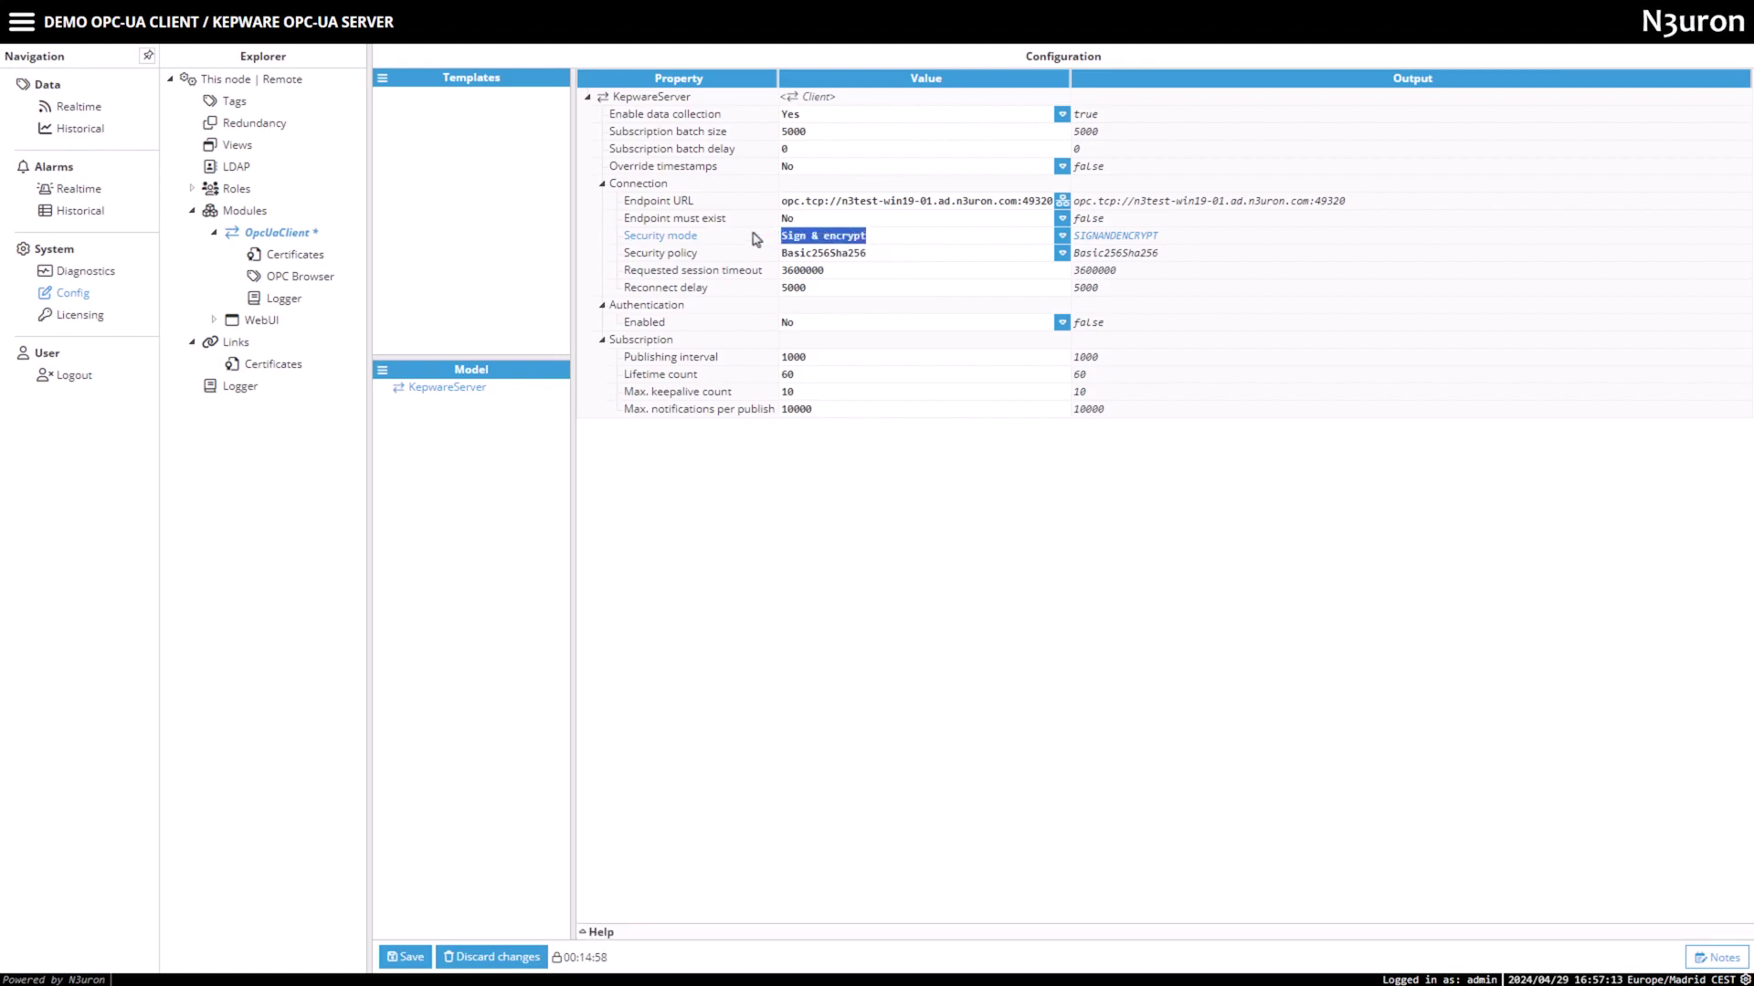
{"action": "left_click", "coordinate": [837, 253]}
{"action": "left_click", "coordinate": [802, 255]}
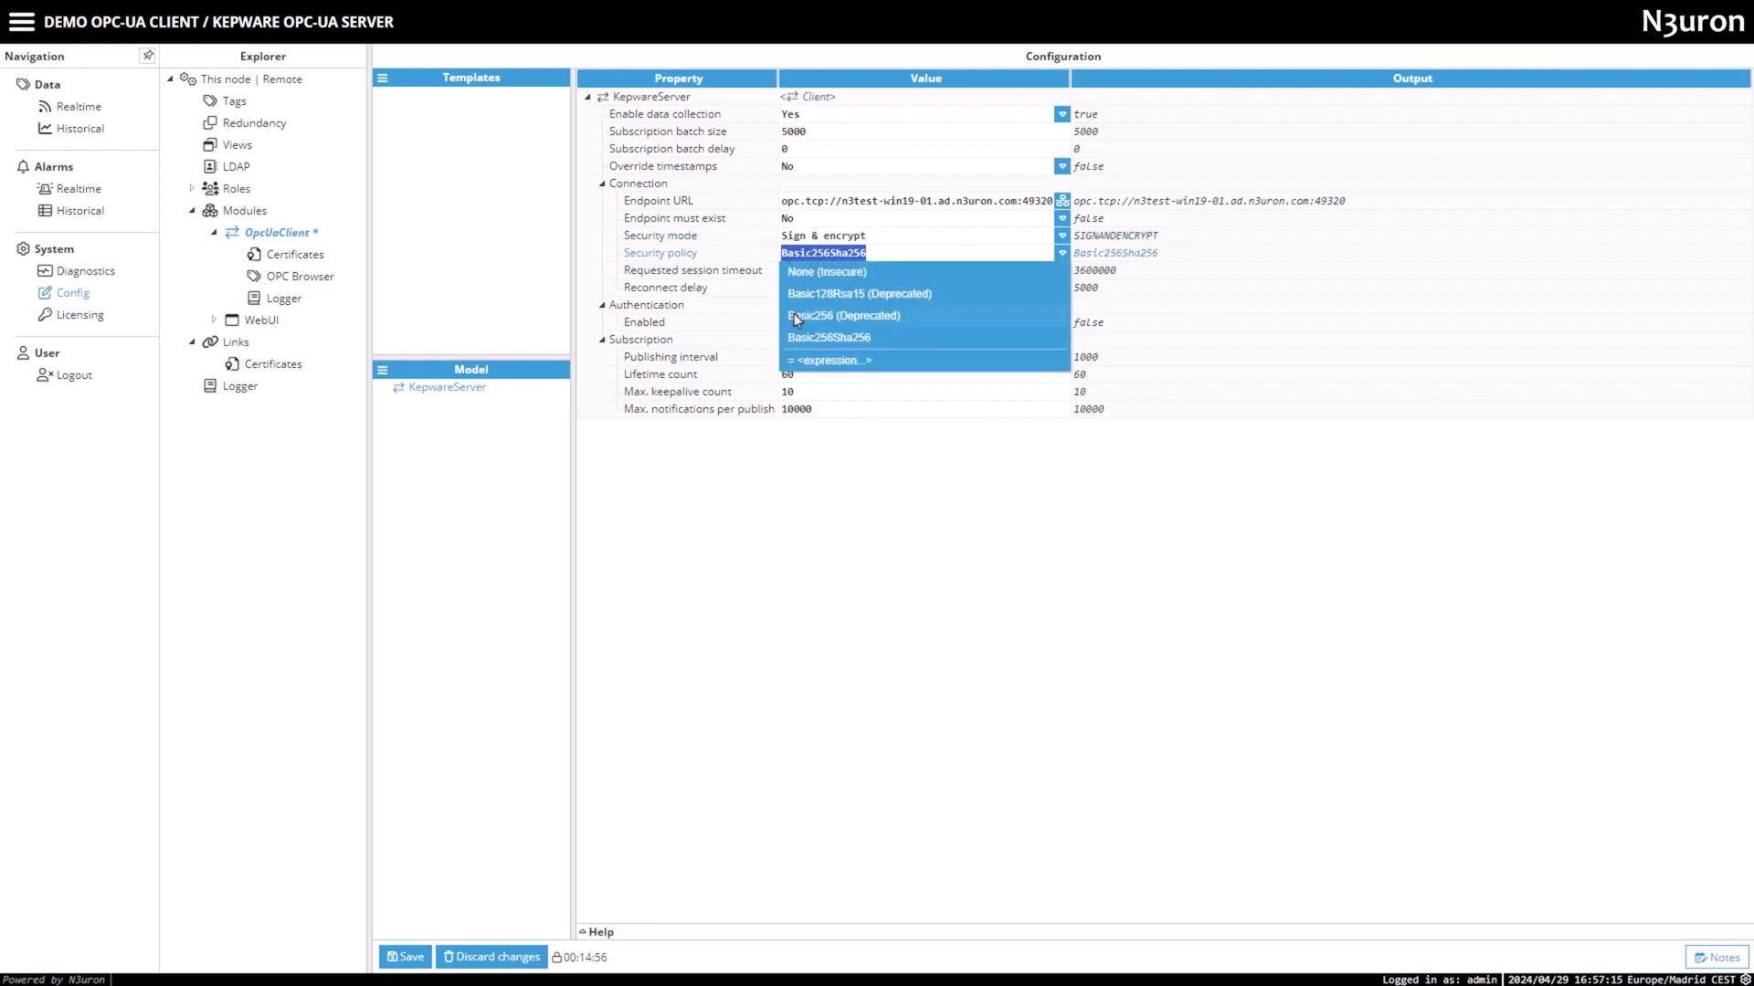
{"action": "left_click", "coordinate": [740, 326]}
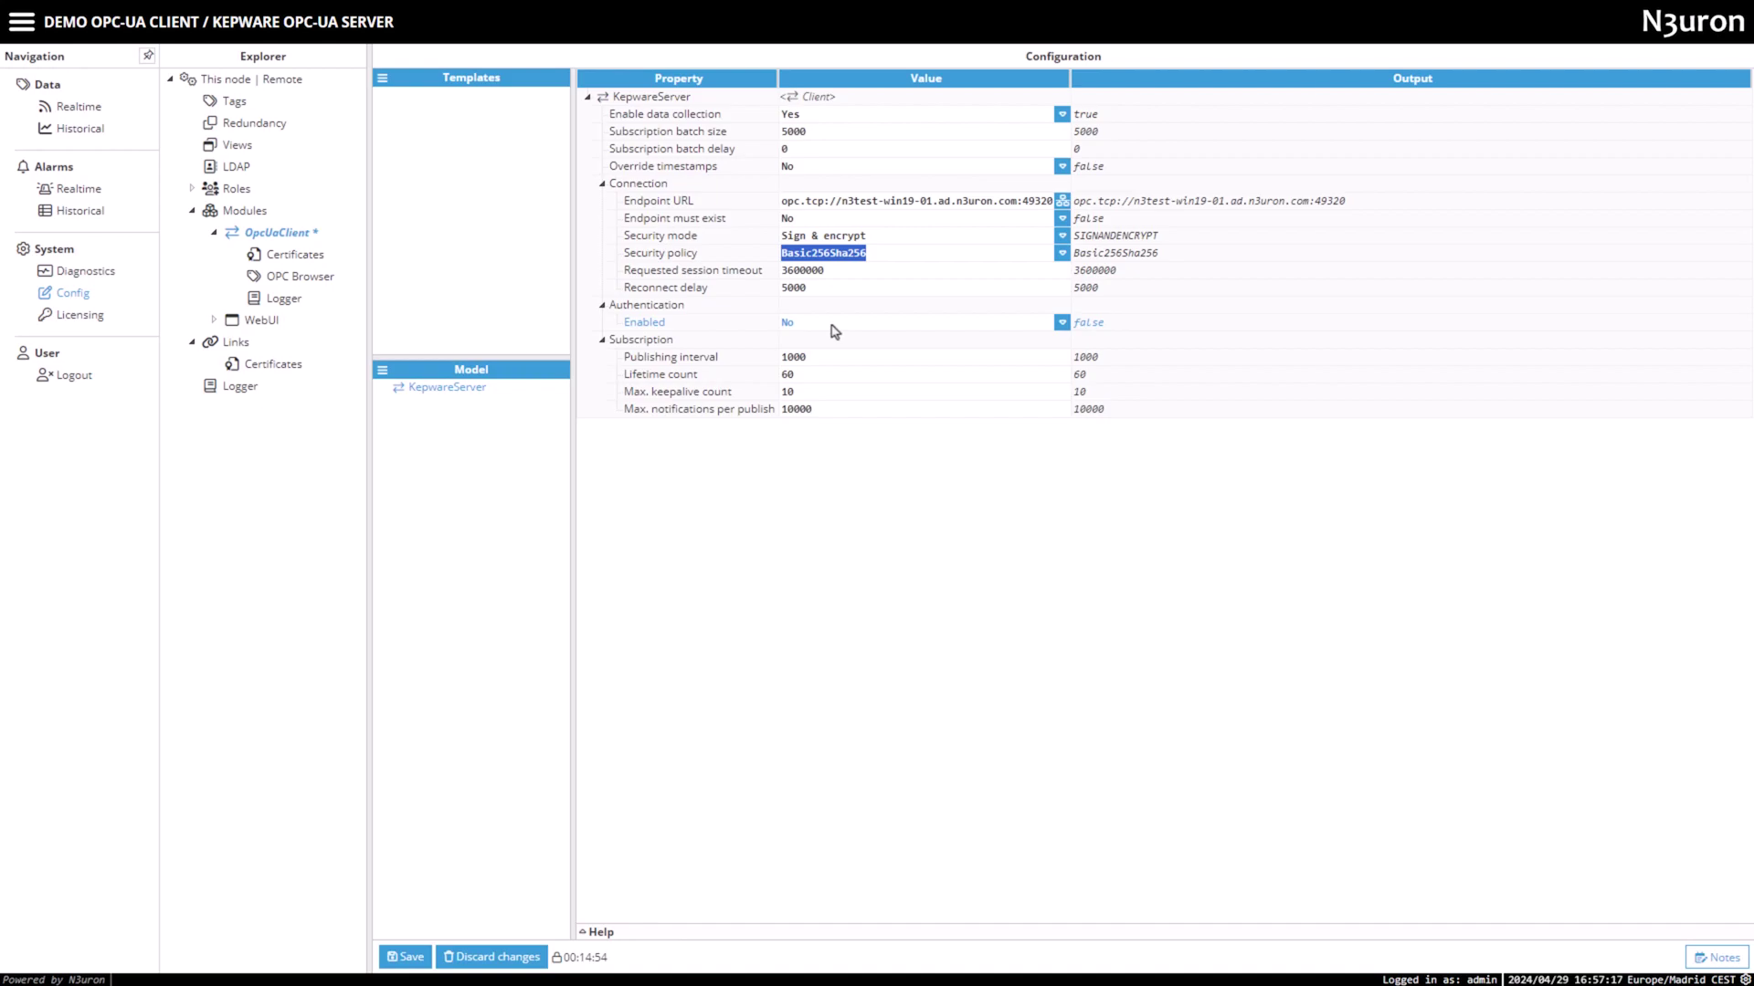
Step: Turn on KepwareServer authentication as Administrator with a password, then save and restart
{"action": "left_click", "coordinate": [832, 332]}
{"action": "left_click", "coordinate": [827, 337]}
{"action": "type", "text": "Adm"}
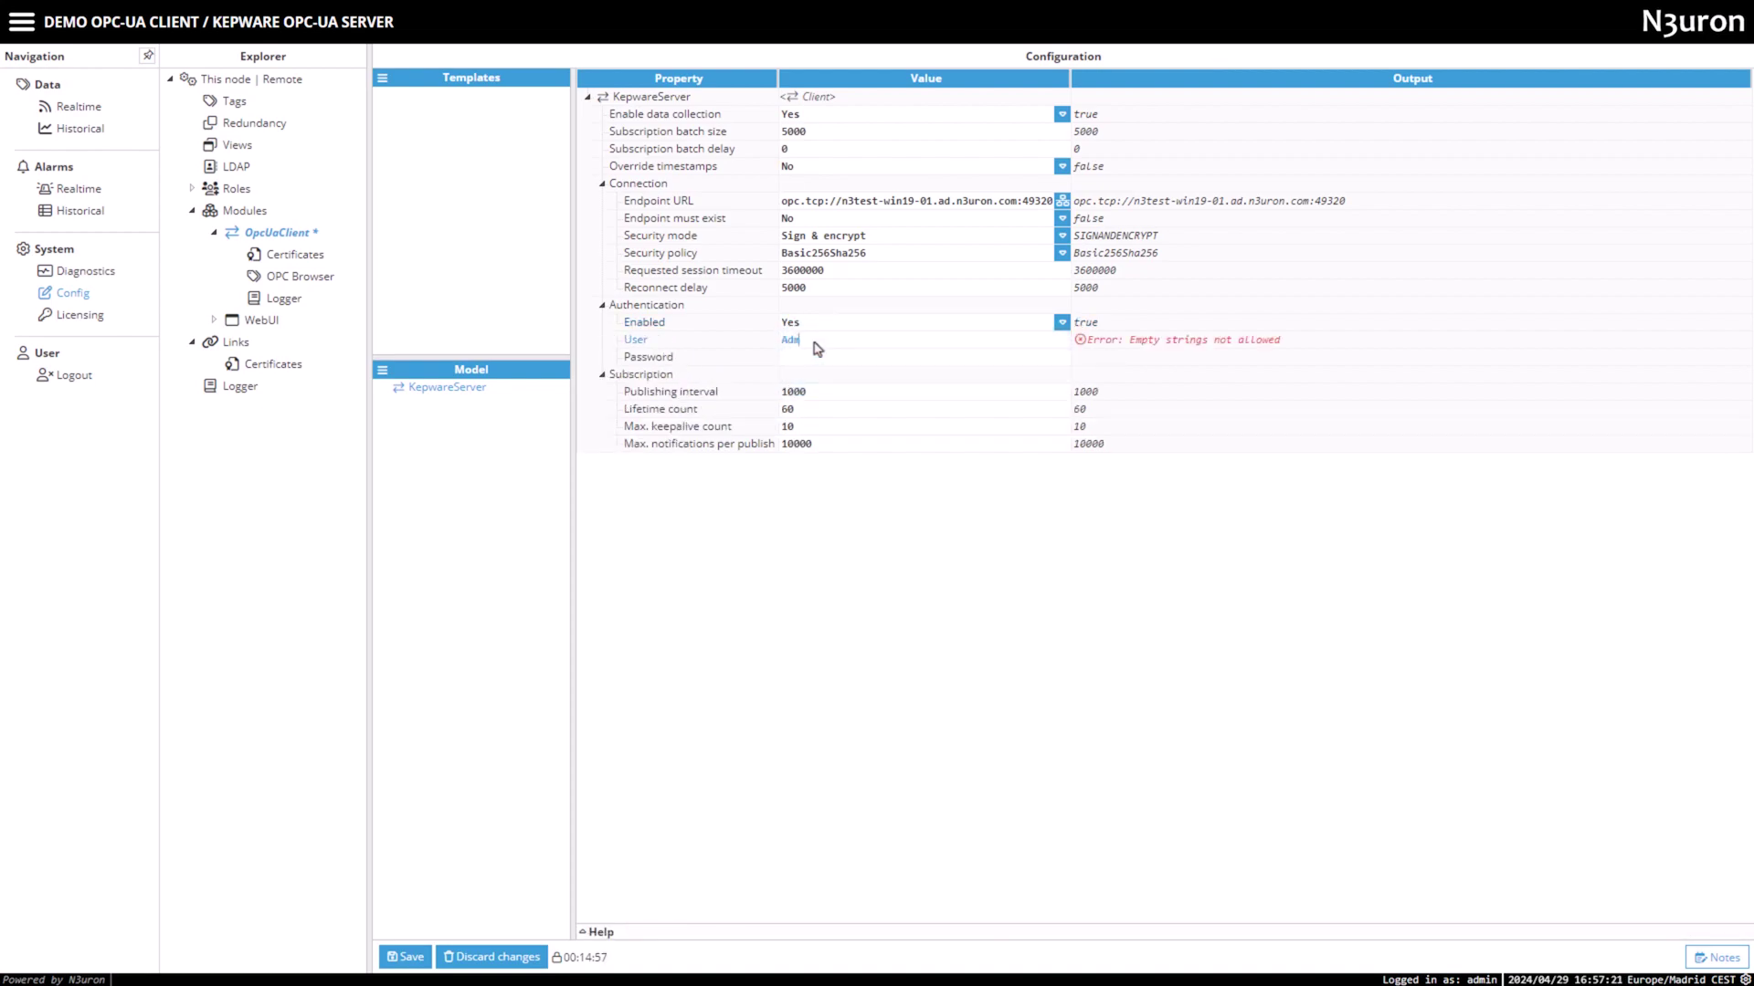
{"action": "type", "text": "inistrat"}
{"action": "type", "text": "or"}
{"action": "left_click", "coordinate": [817, 359]}
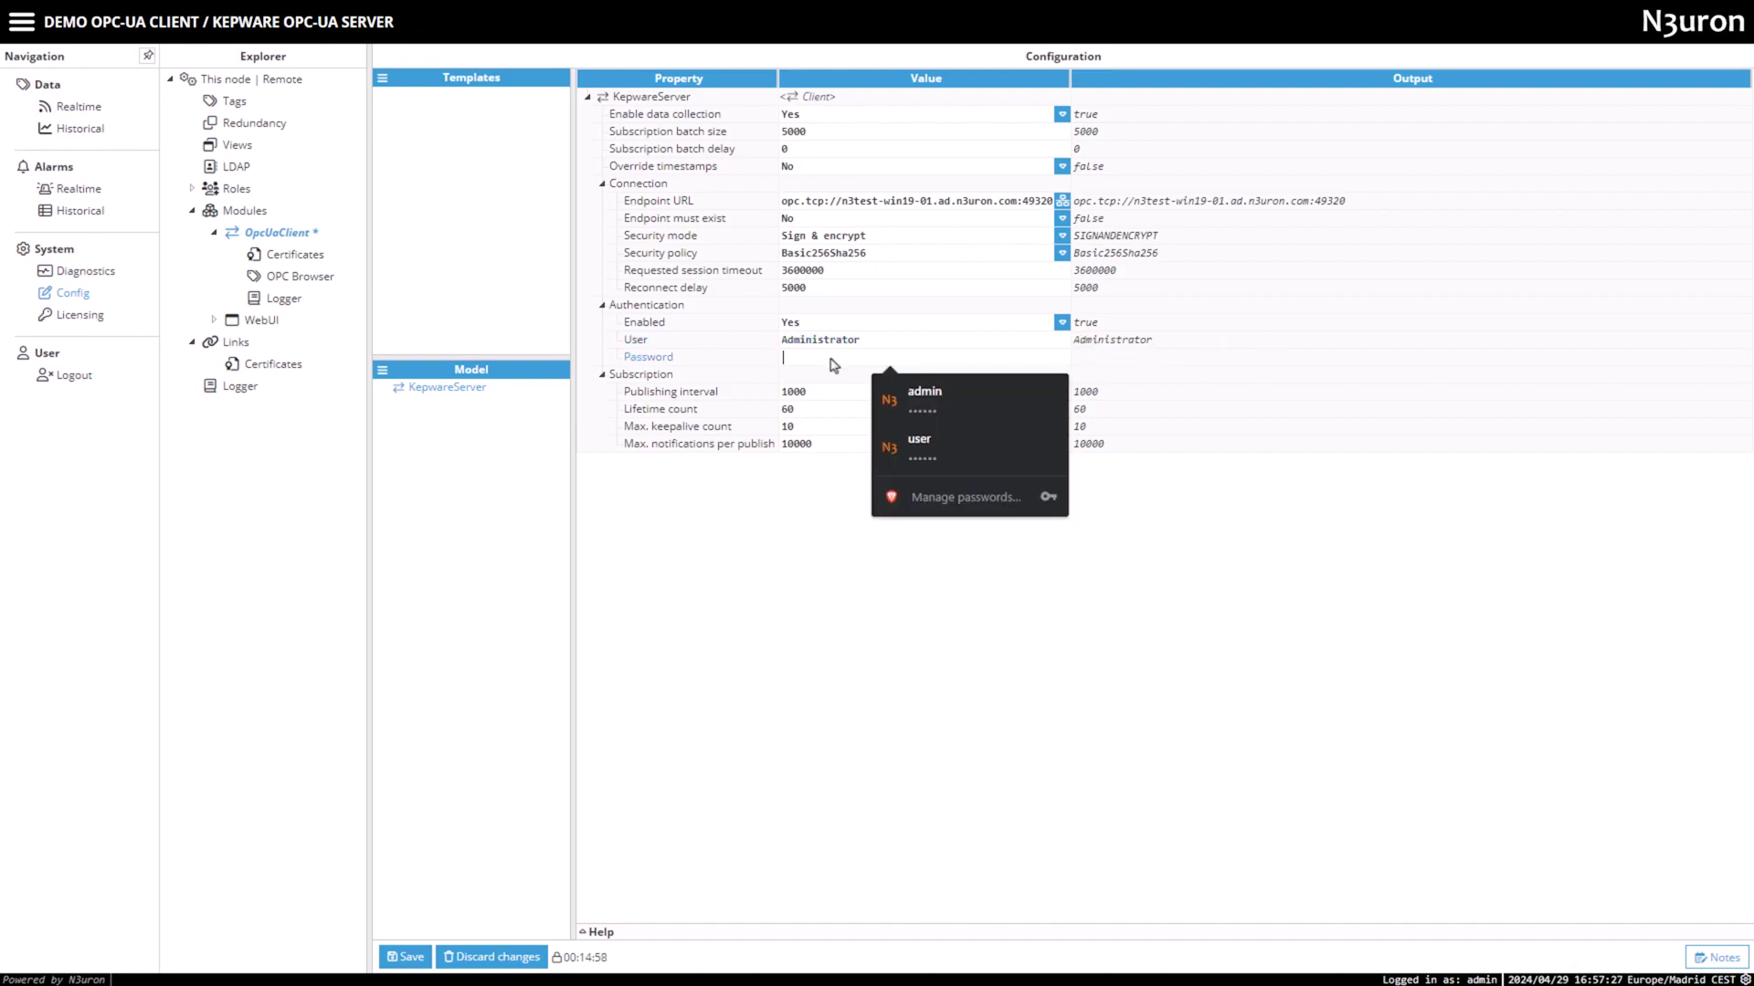
{"action": "type", "text": "••••••"}
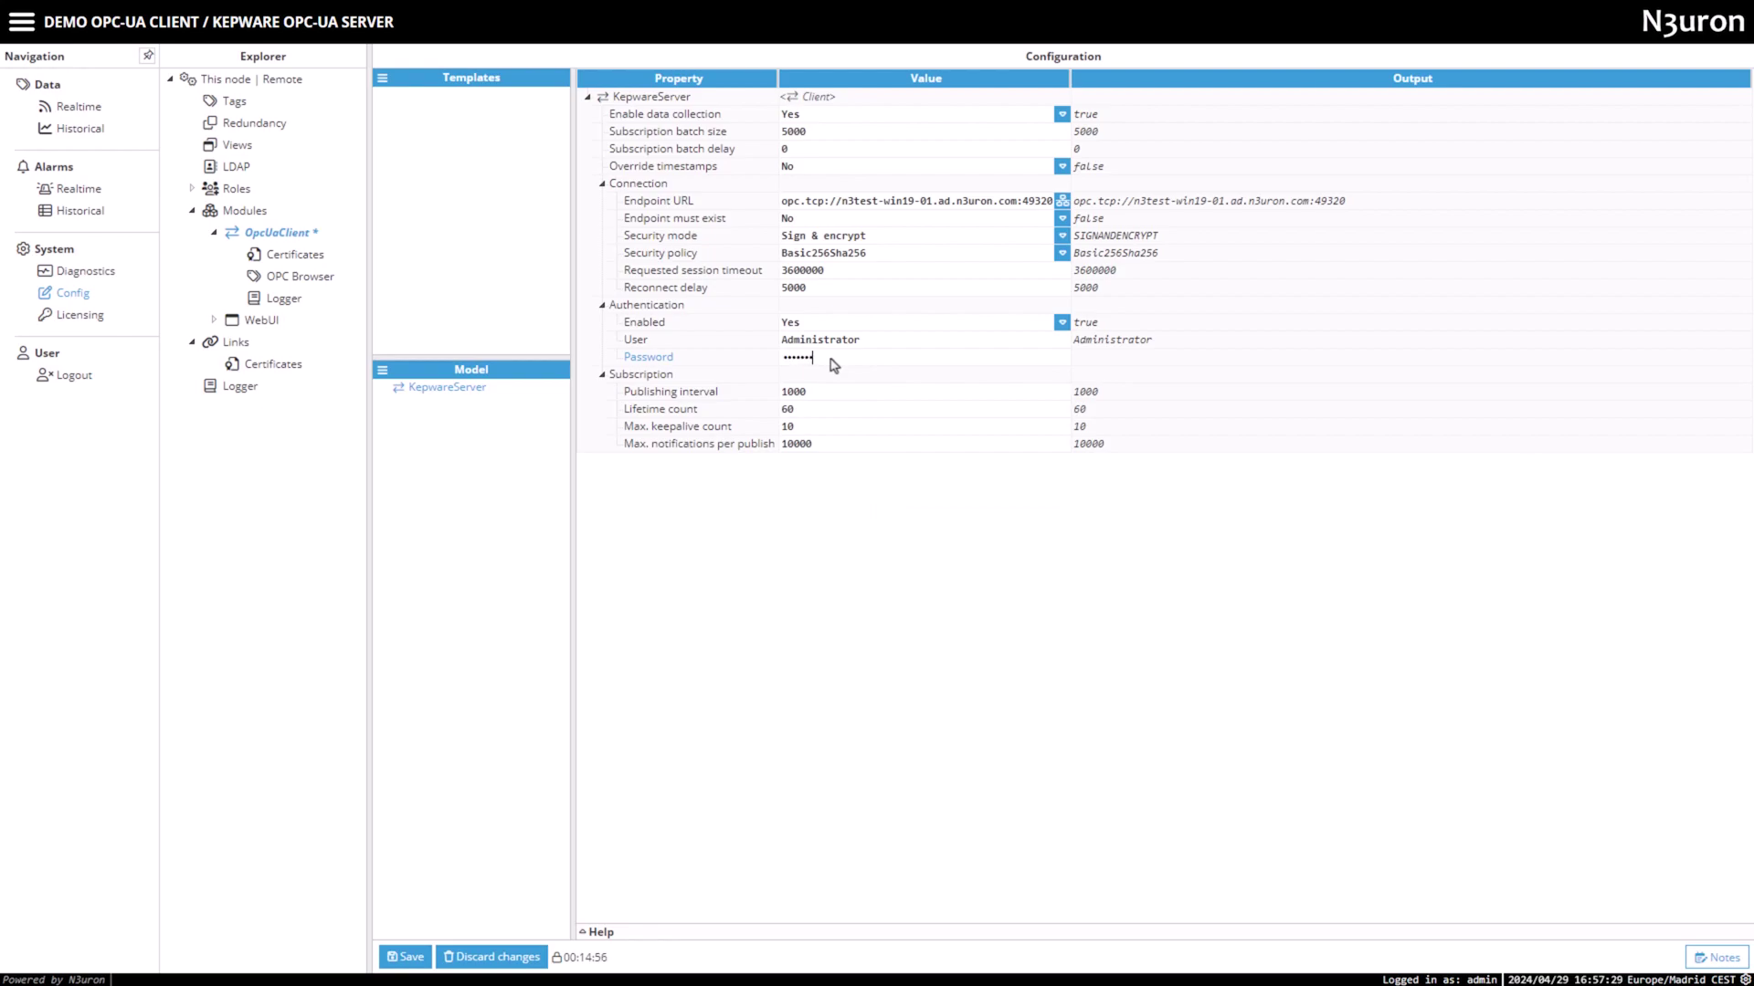
{"action": "type", "text": "•"}
{"action": "key", "text": "Tab"}
{"action": "key", "text": "Tab"}
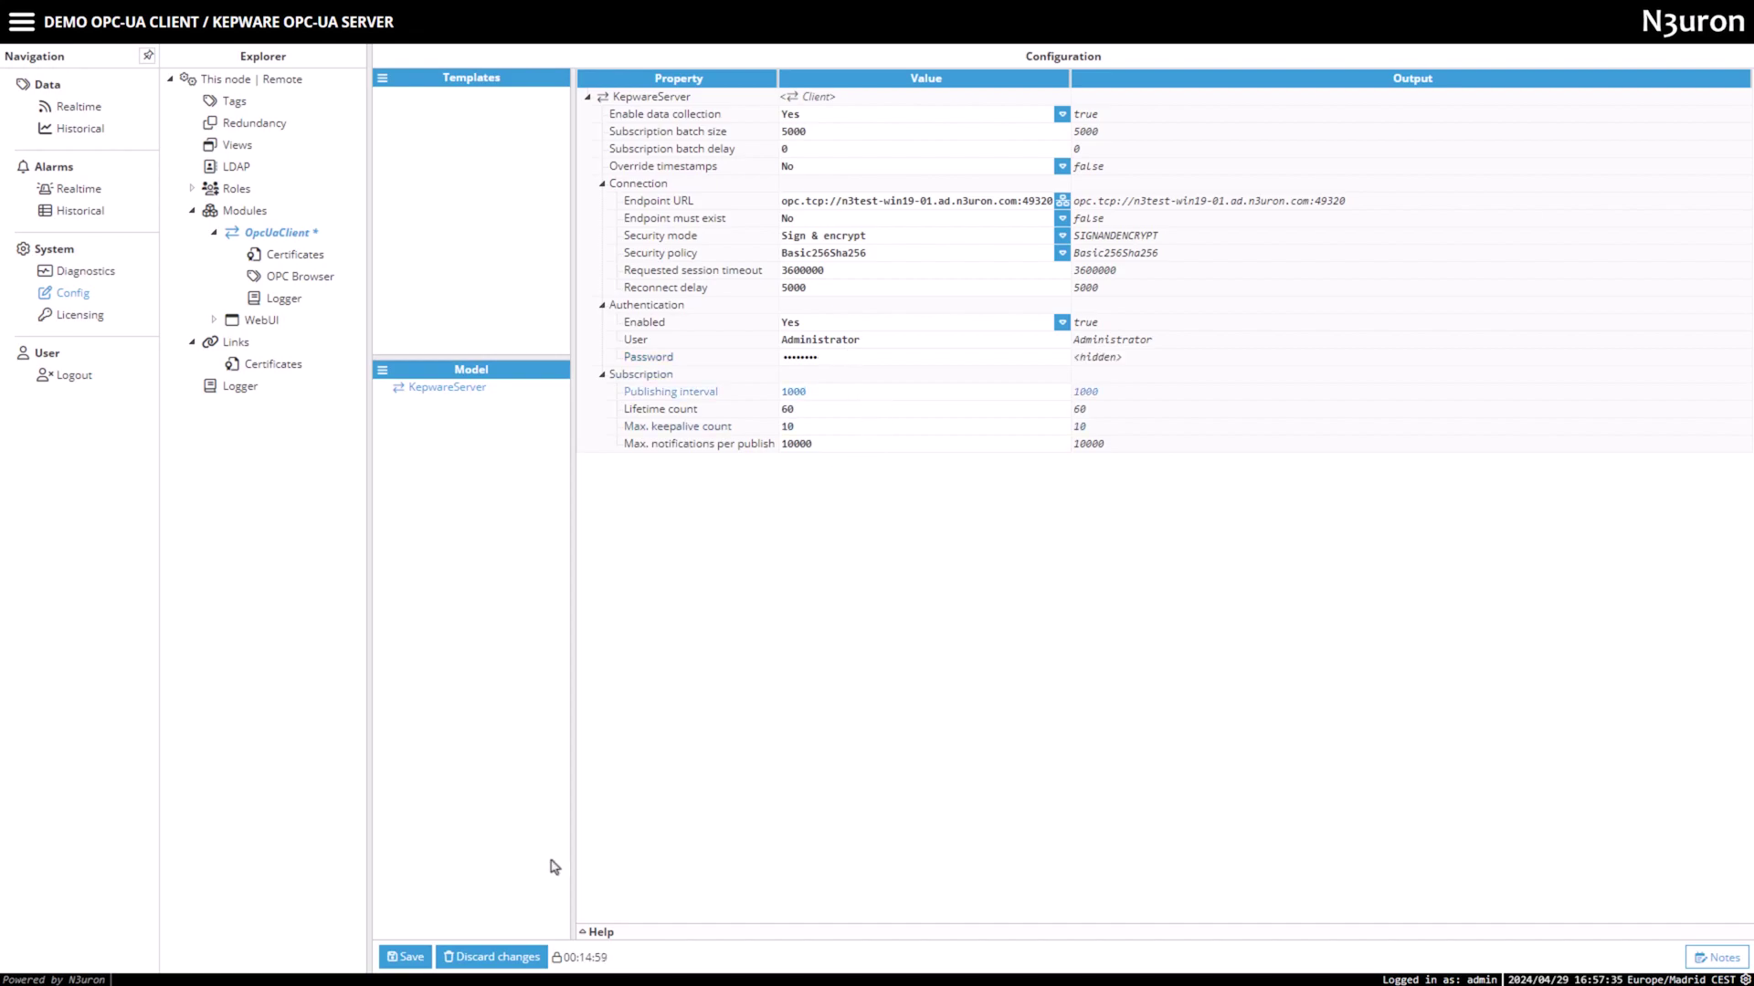
{"action": "left_click", "coordinate": [404, 955]}
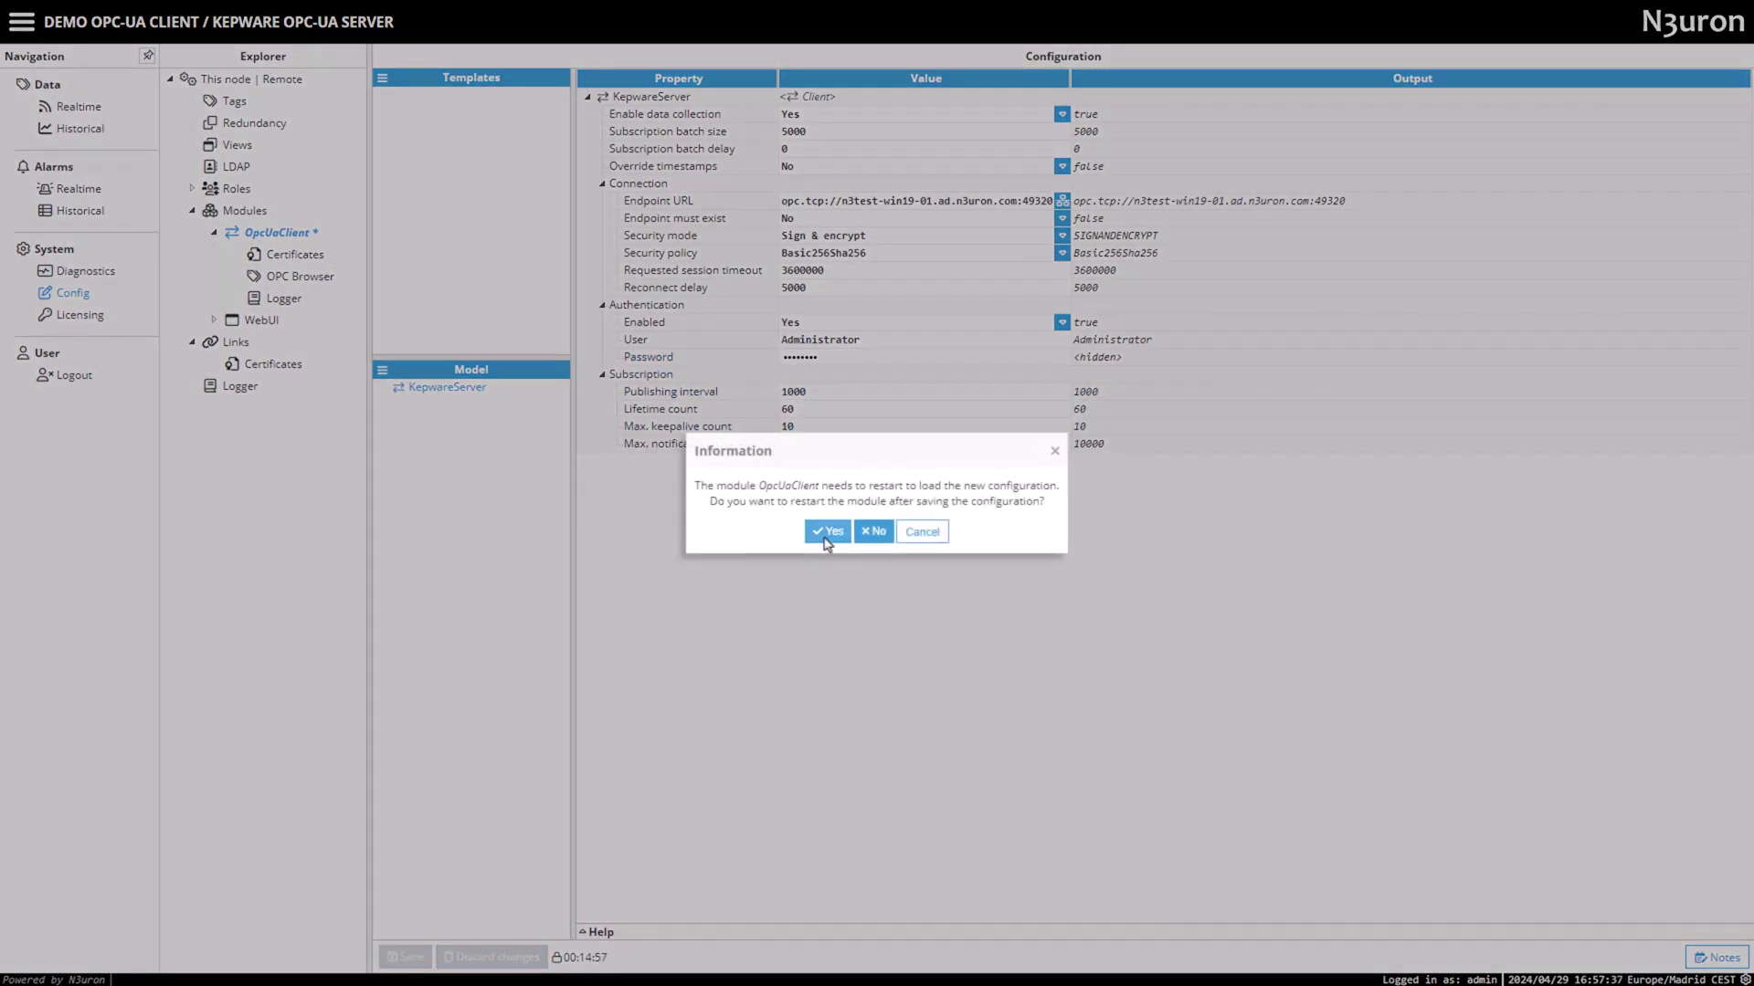
{"action": "left_click", "coordinate": [827, 533]}
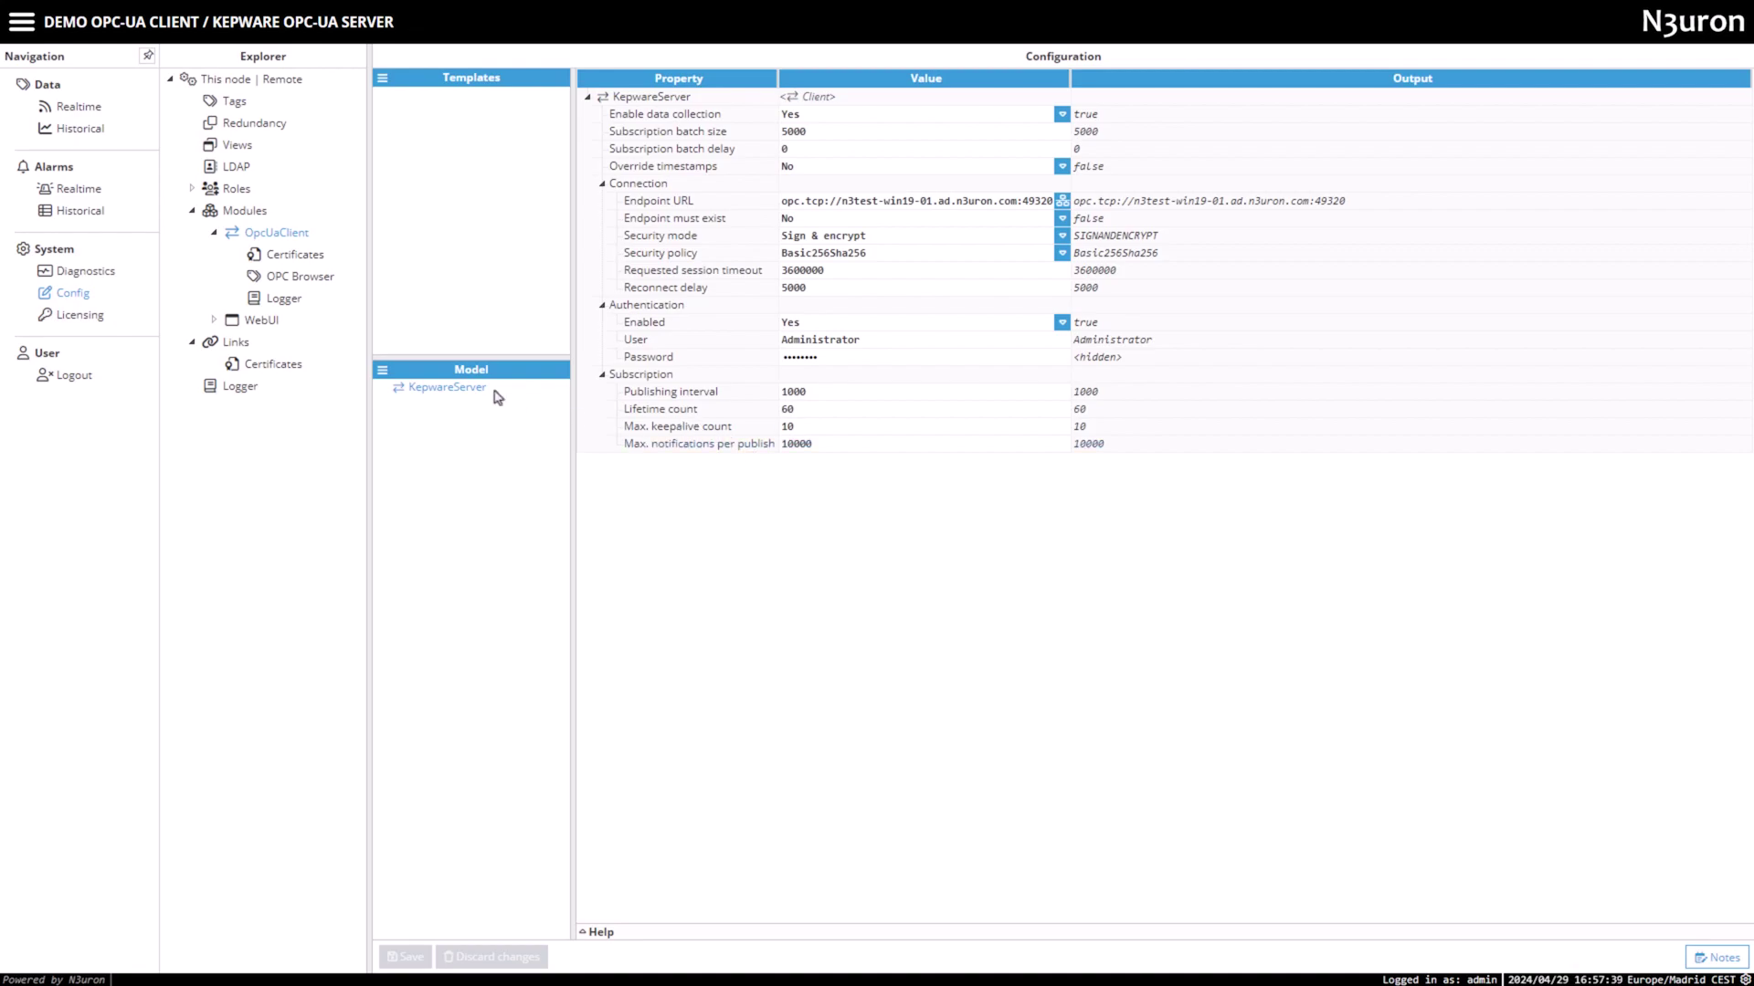
Step: Browse KepwareServer in the OPC Browser and dismiss the BadCertificateUntrusted error
{"action": "left_click", "coordinate": [302, 279]}
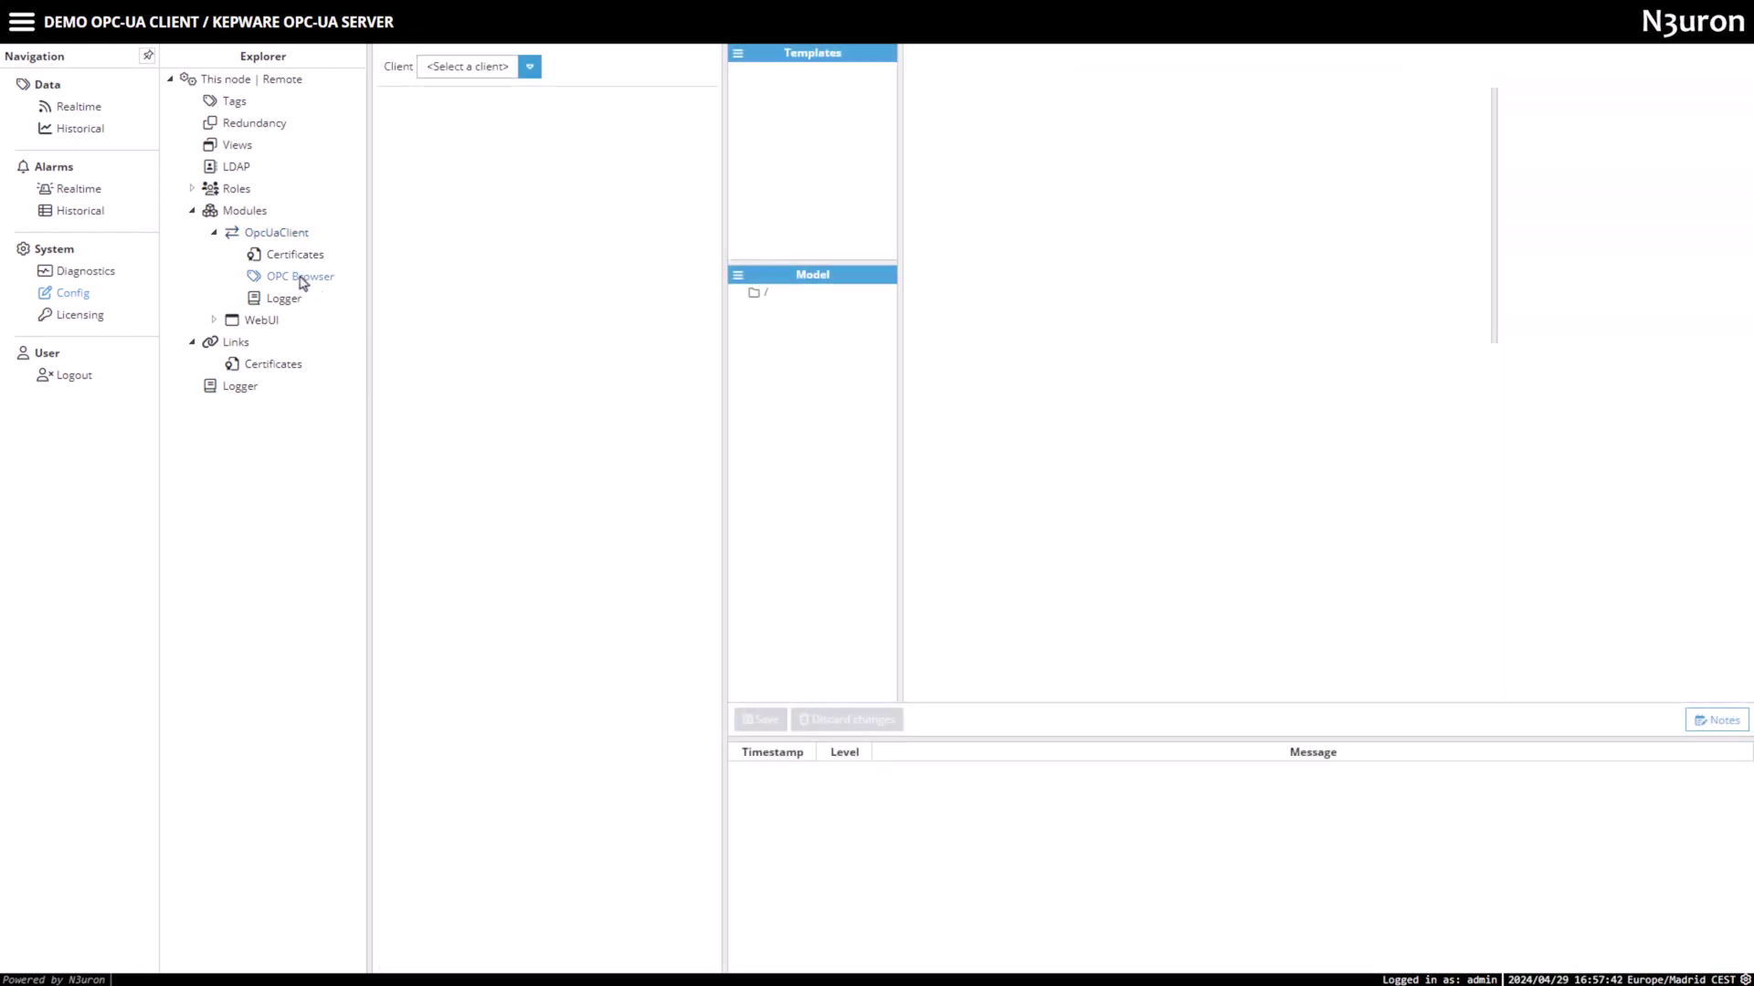
{"action": "left_click", "coordinate": [529, 69]}
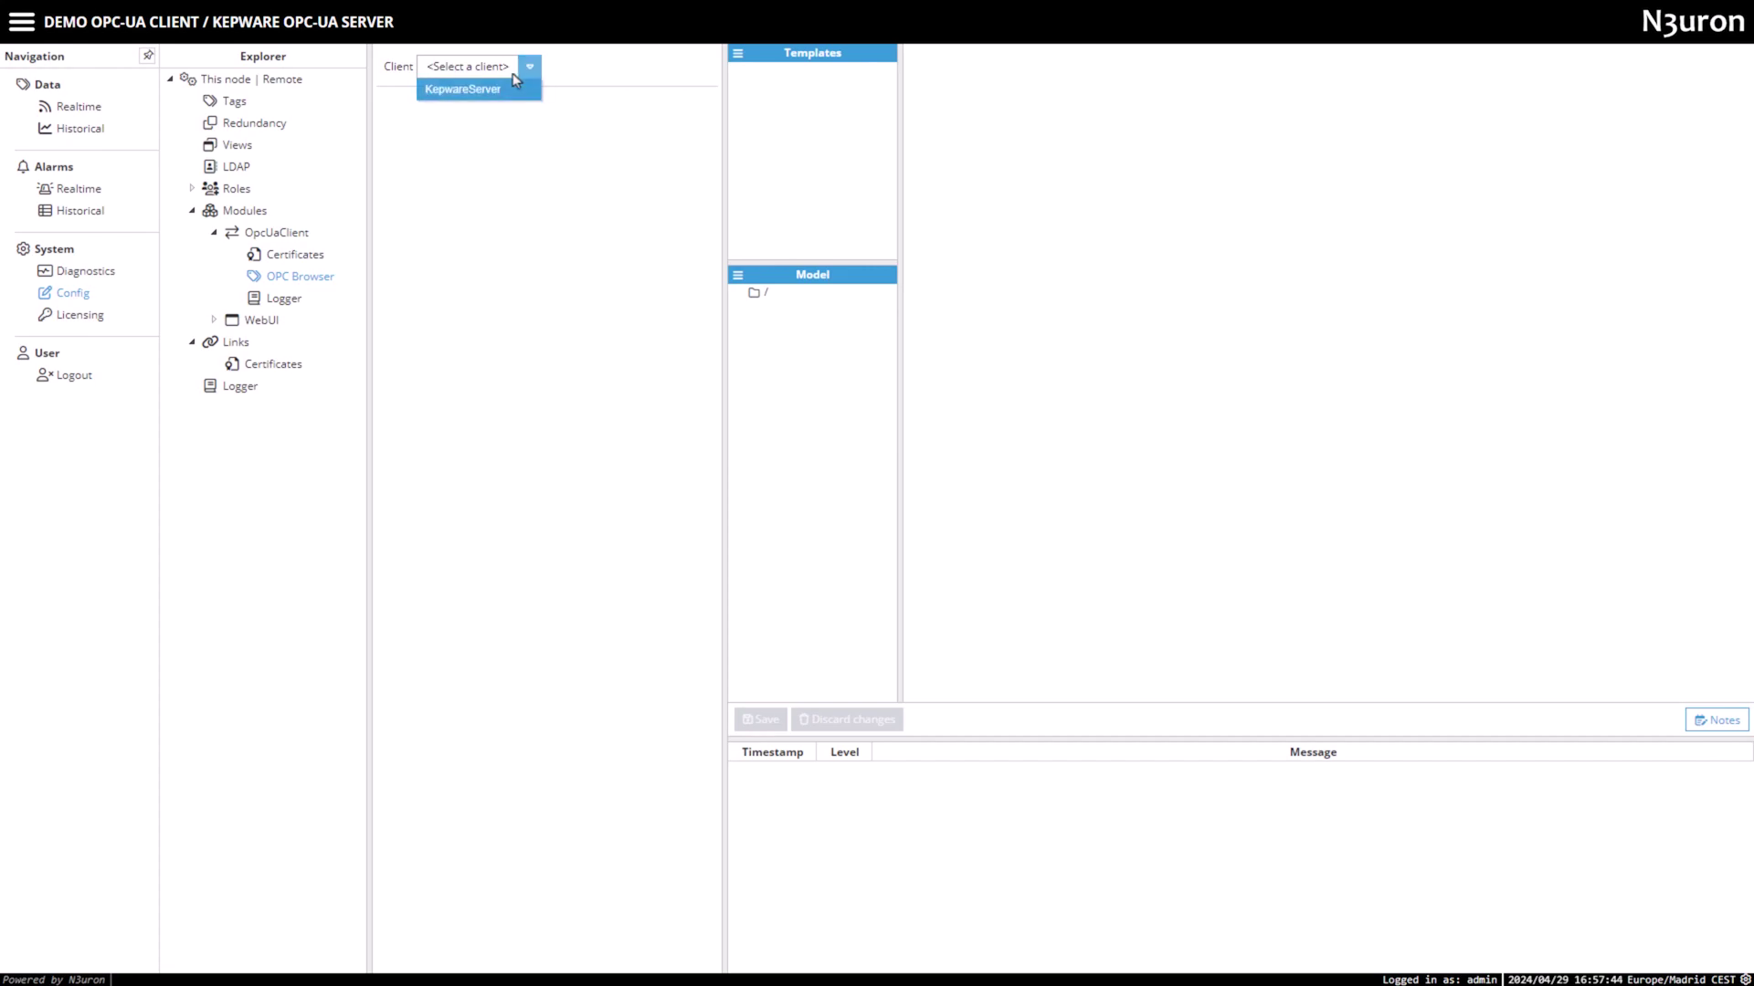
{"action": "left_click", "coordinate": [477, 95]}
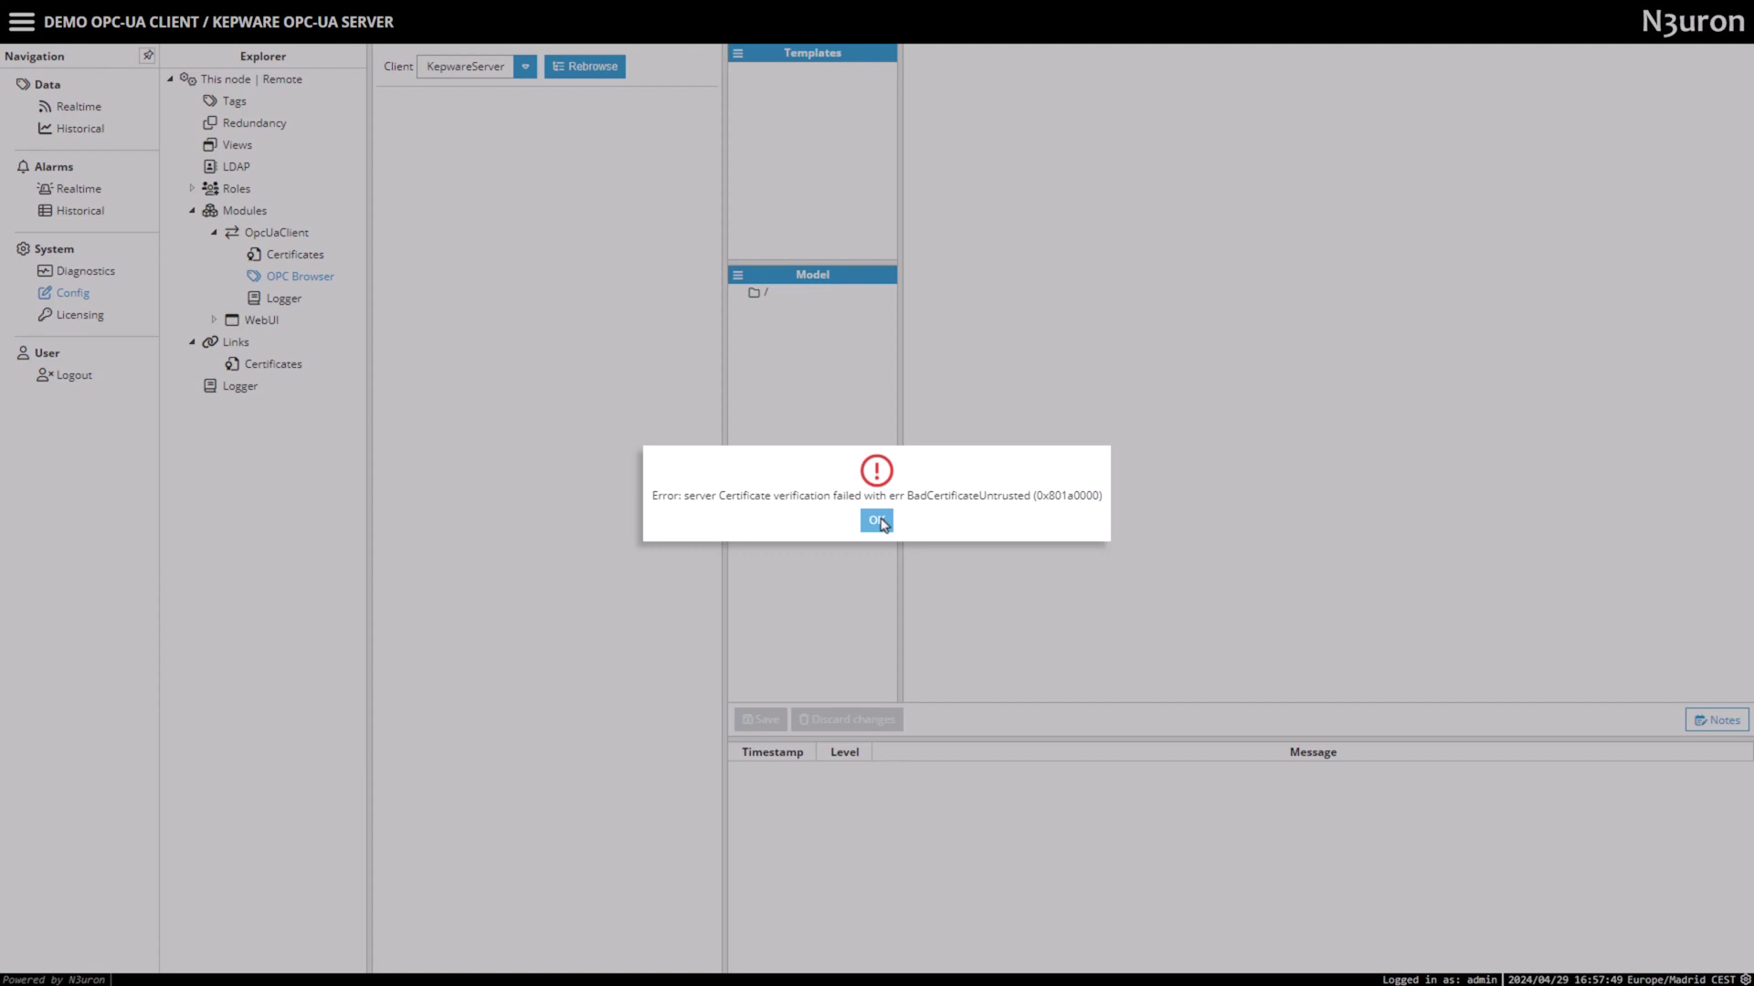
{"action": "left_click", "coordinate": [878, 522]}
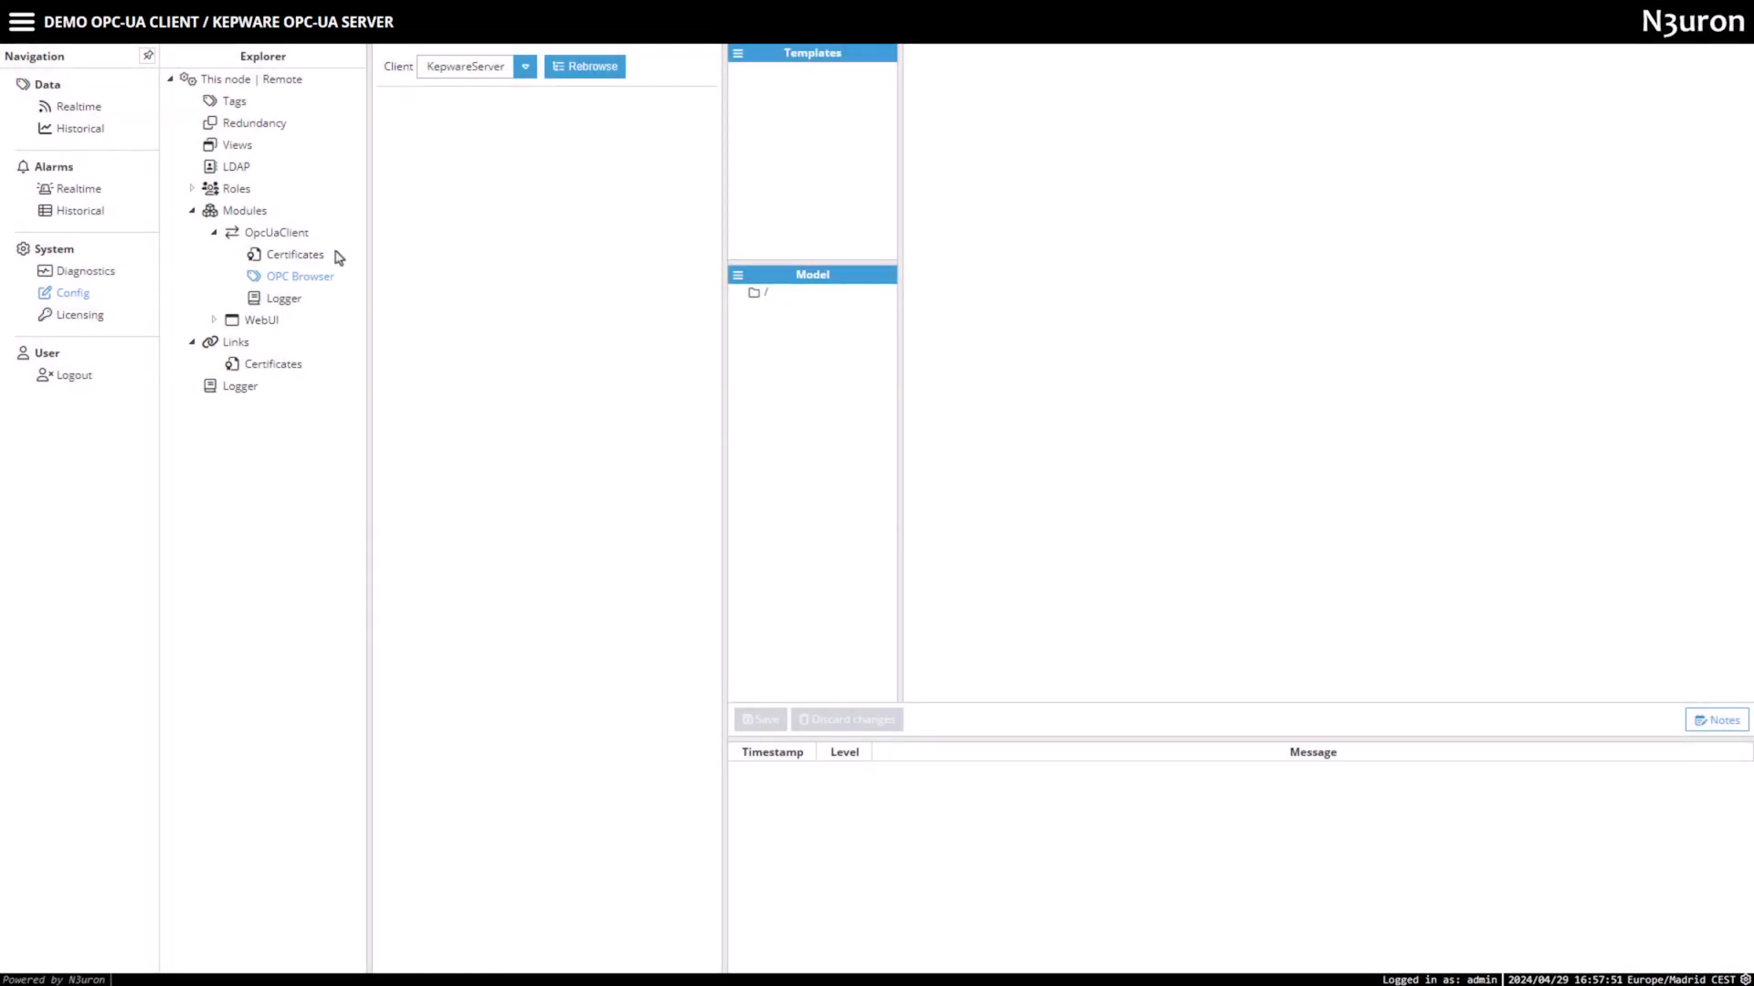
Step: Trust the rejected KEPServerEX/UA Server certificate under OpcUaClient Certificates
{"action": "left_click", "coordinate": [295, 257]}
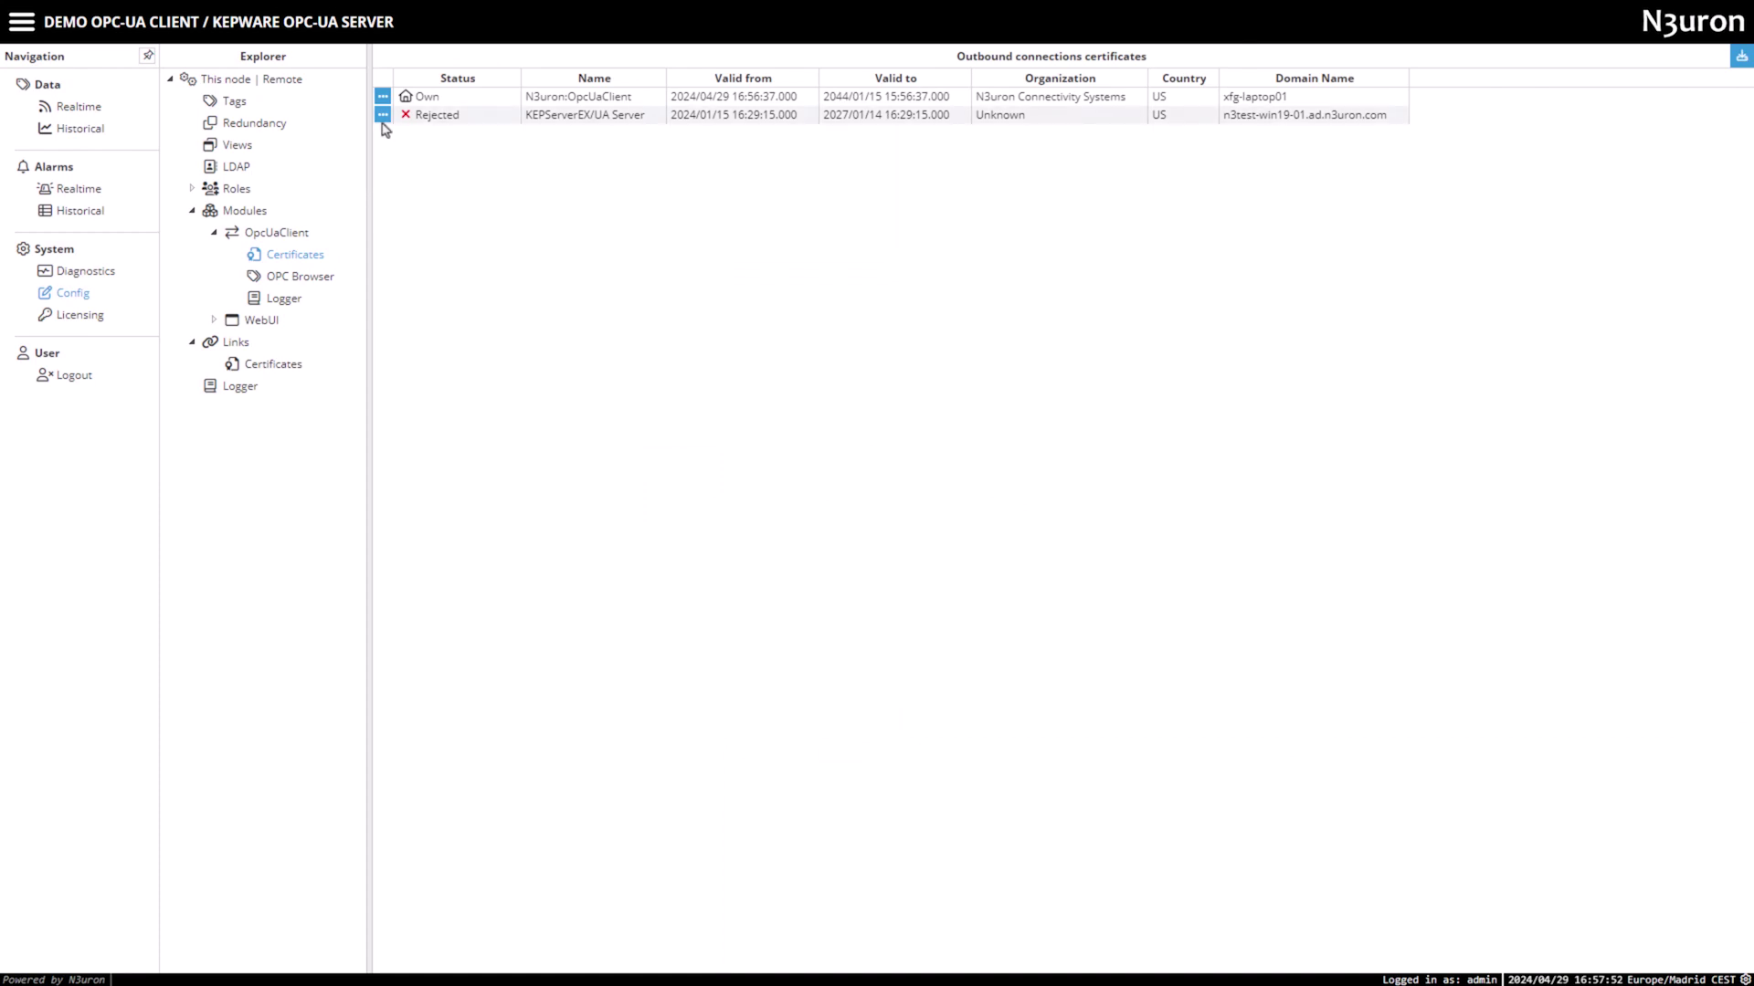
{"action": "left_click", "coordinate": [383, 115]}
{"action": "left_click", "coordinate": [408, 134]}
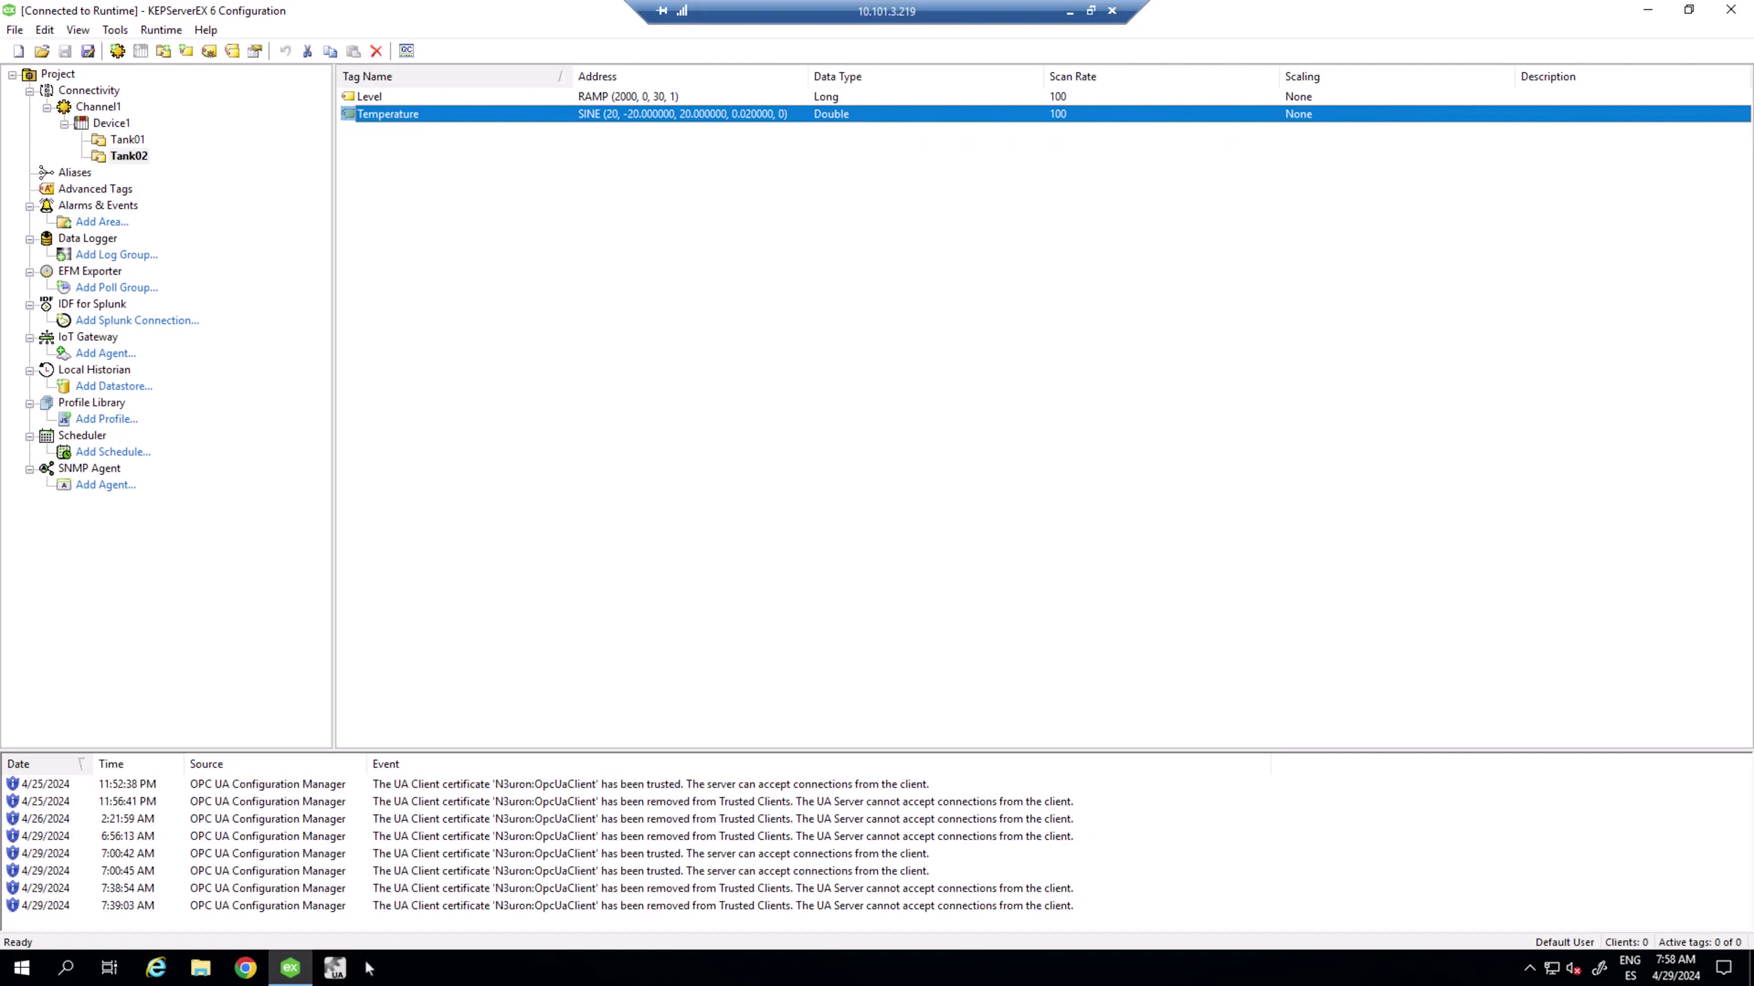
Step: Sign in as administrator and trust the xfg-laptop01 N3uron:OpcUaClient certificate in OPC UA Configuration
{"action": "left_click", "coordinate": [334, 969]}
{"action": "left_click", "coordinate": [727, 616]}
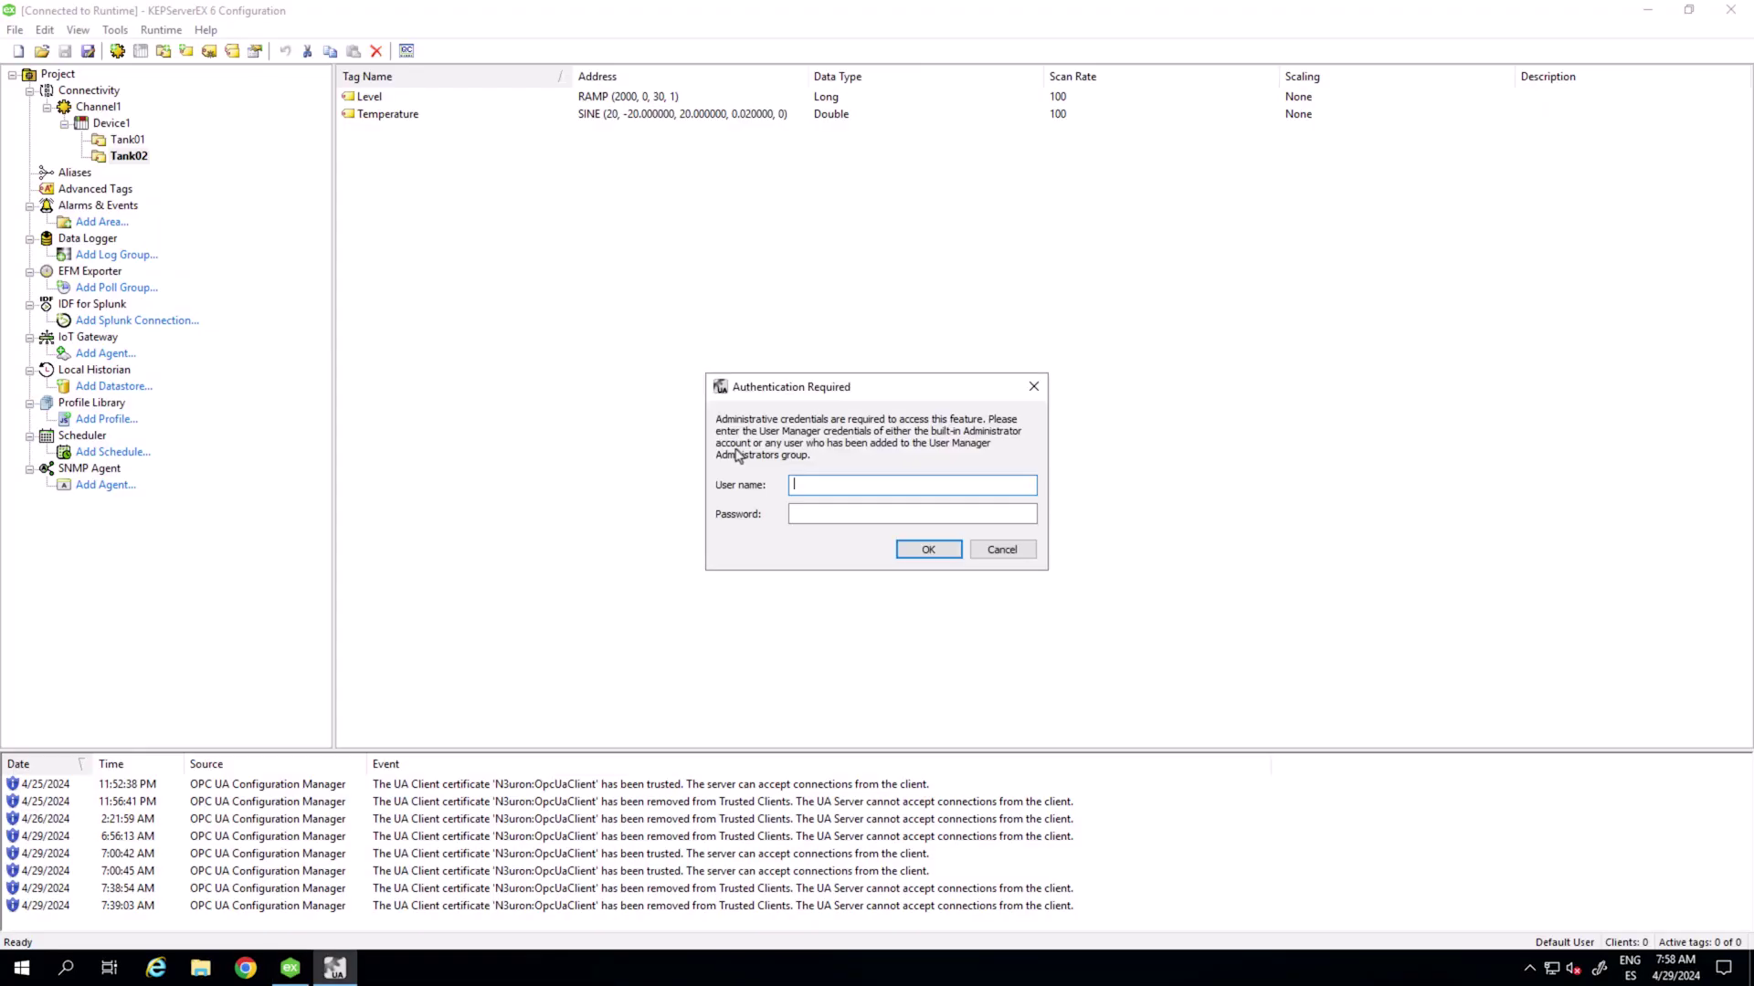
{"action": "type", "text": "Administr"}
{"action": "type", "text": "ator"}
{"action": "left_click", "coordinate": [825, 514]}
{"action": "type", "text": "***********"}
{"action": "type", "text": "****"}
{"action": "left_click", "coordinate": [929, 553]}
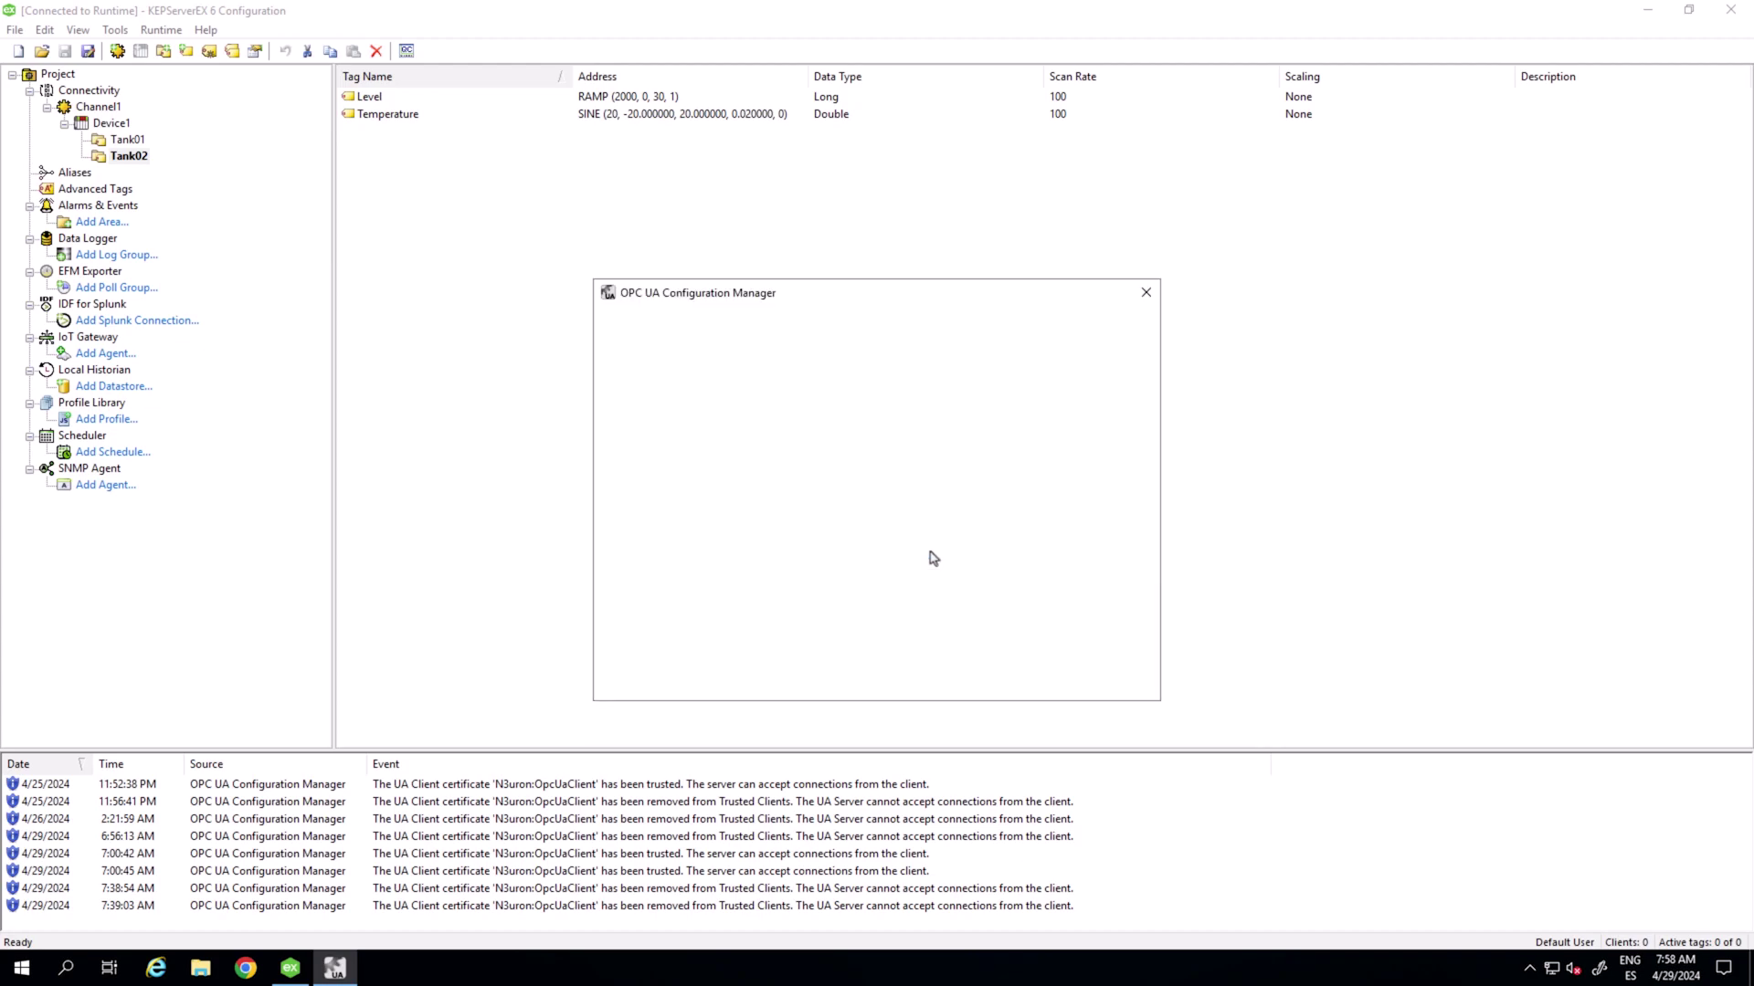
{"action": "left_click", "coordinate": [675, 407]}
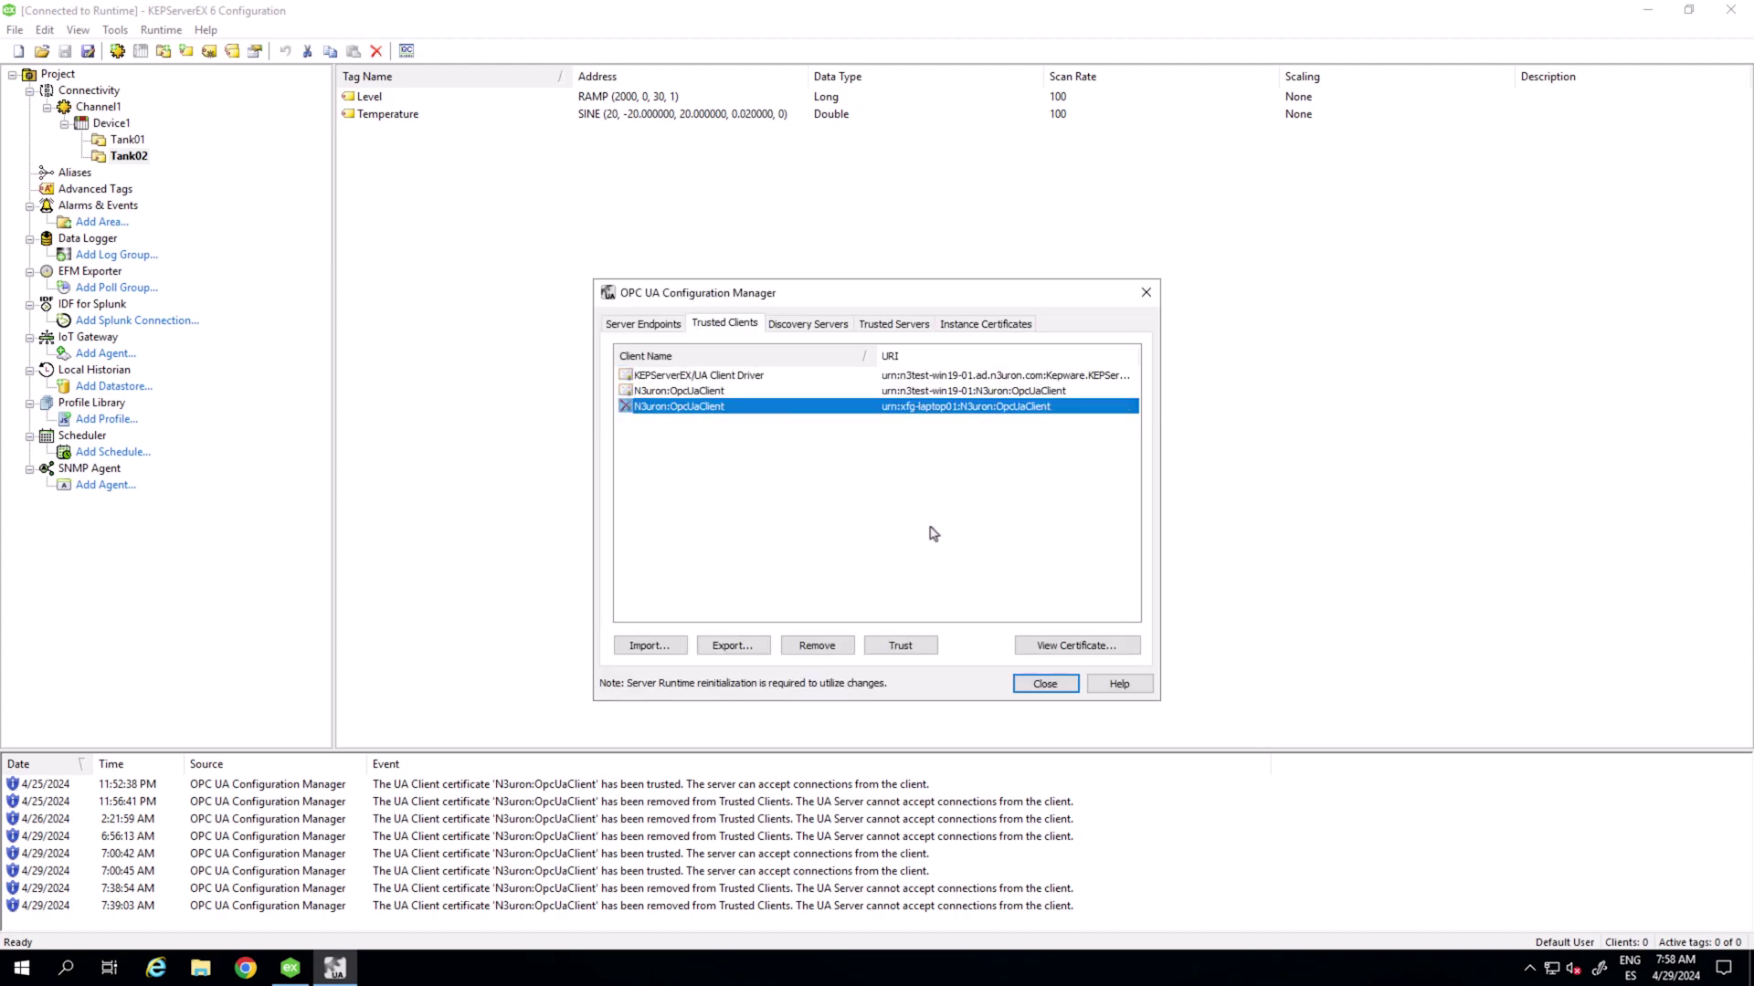
{"action": "left_click", "coordinate": [901, 646]}
{"action": "left_click", "coordinate": [1049, 685]}
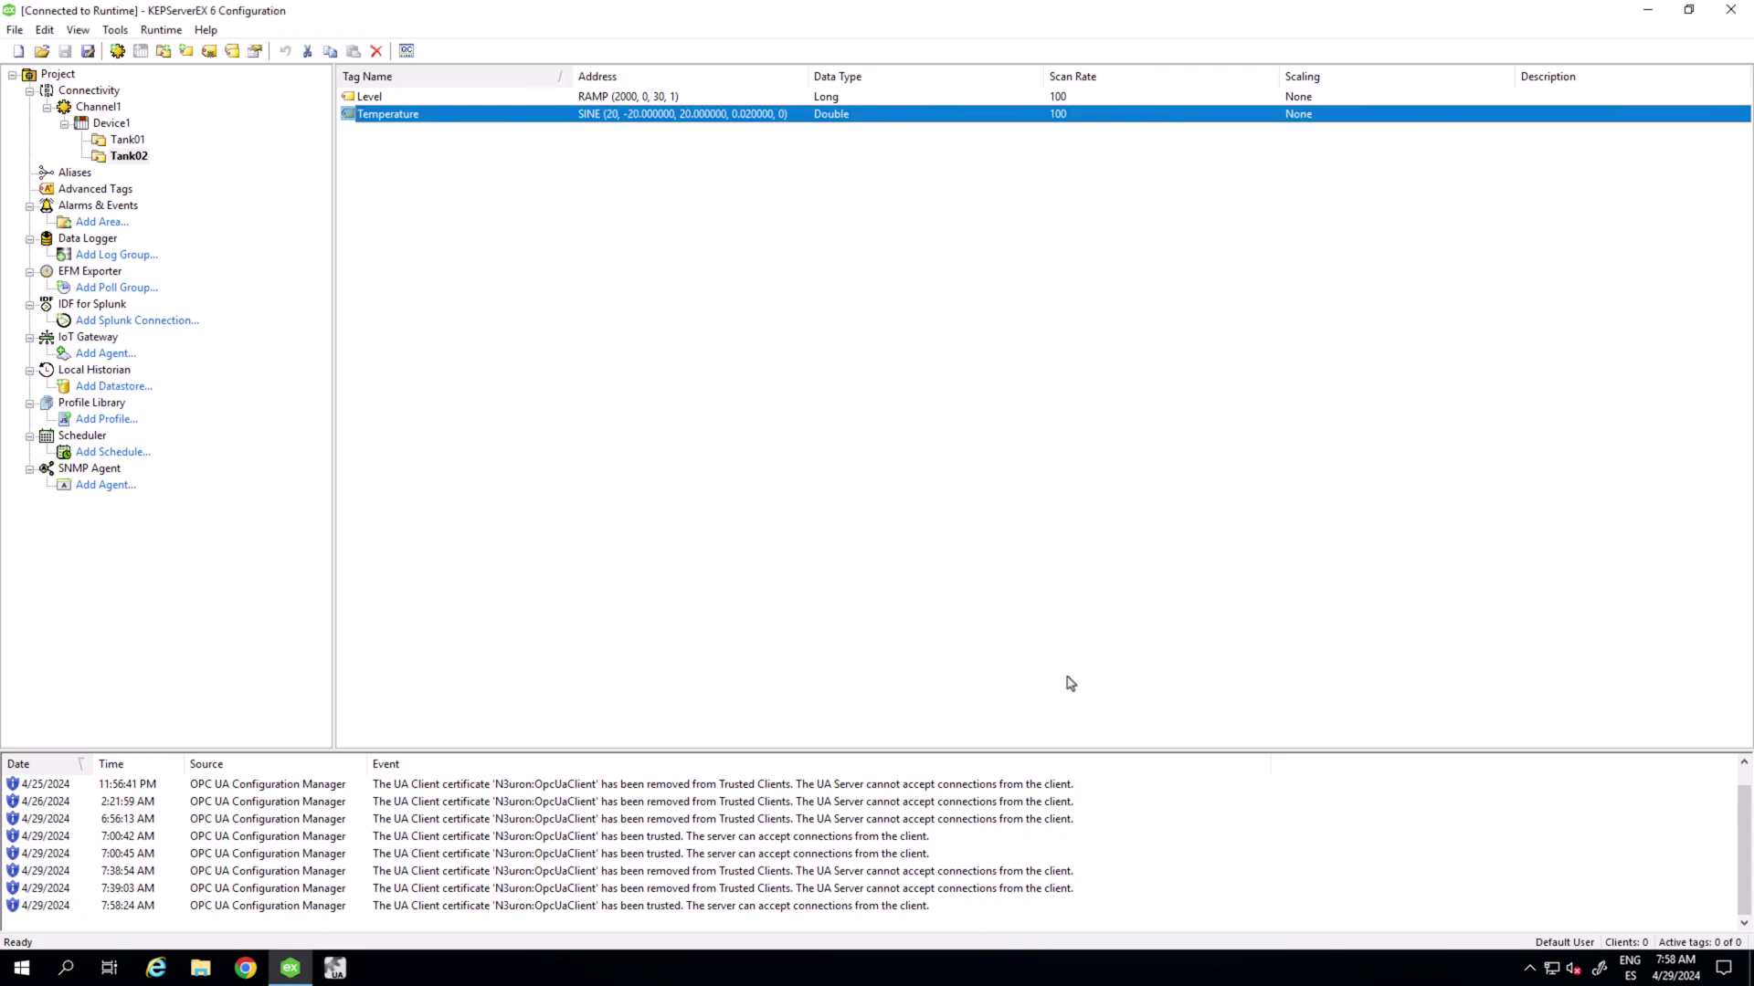
Step: Rebrowse KepwareServer in the OPC Browser and expand its Objects folder
{"action": "left_click", "coordinate": [1070, 13]}
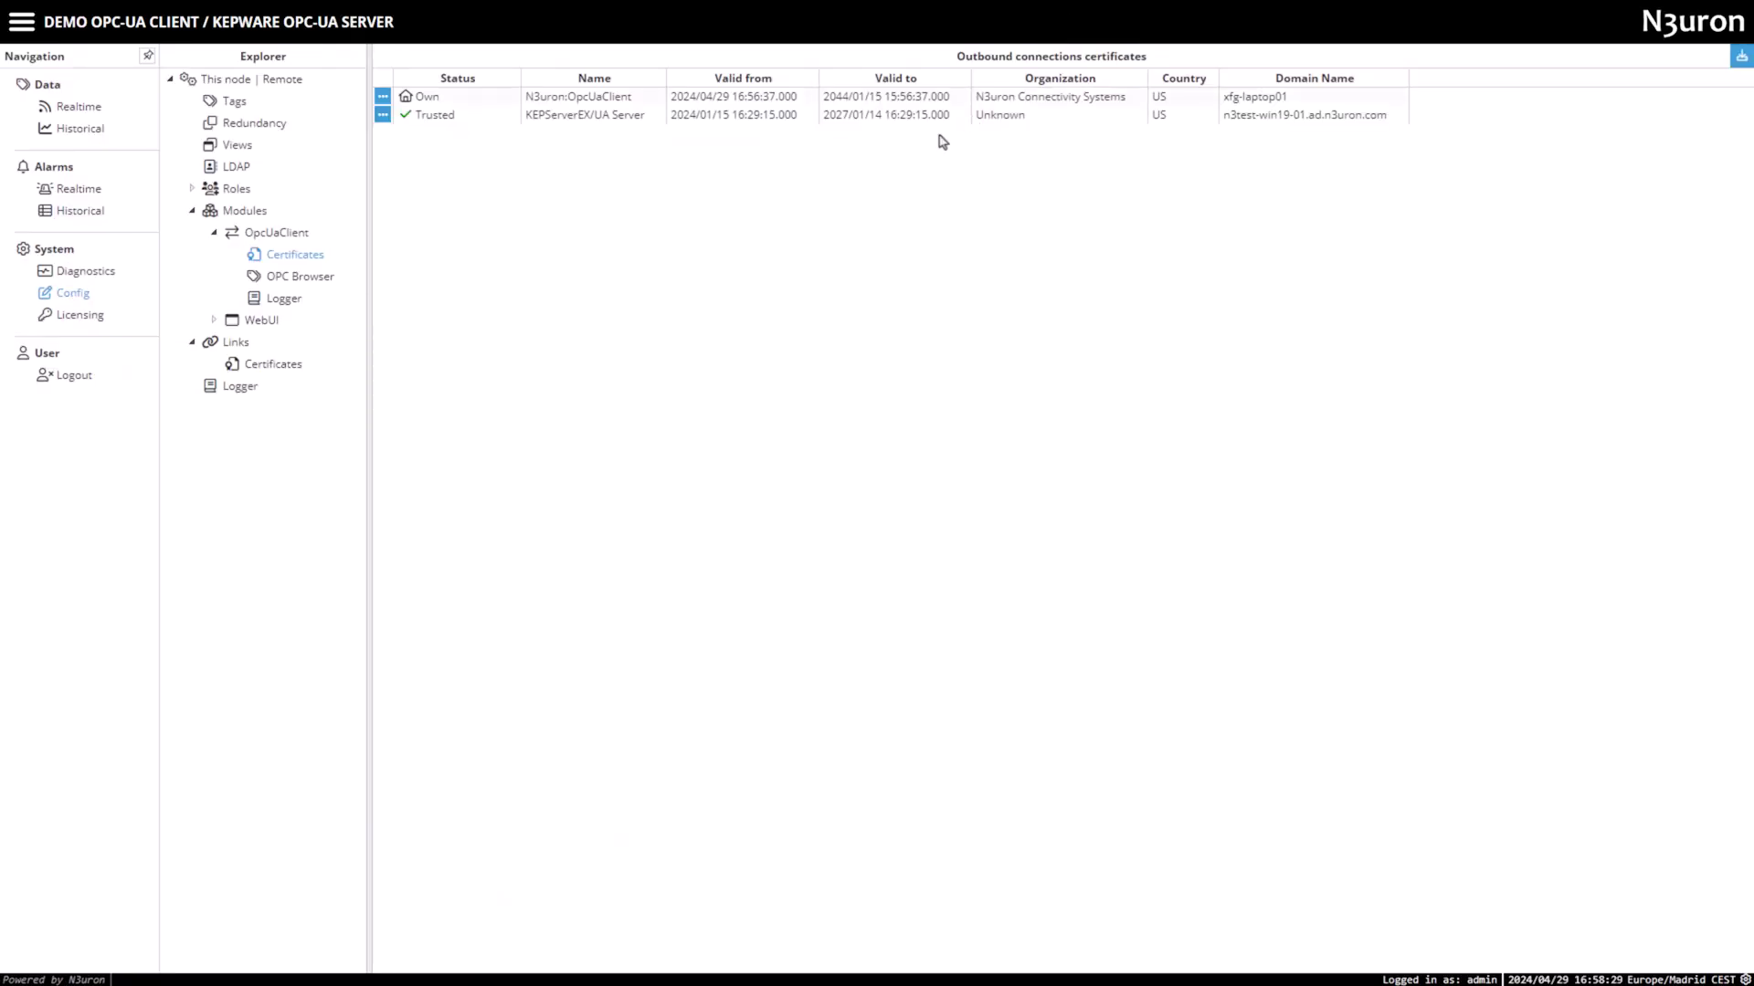
{"action": "left_click", "coordinate": [308, 276]}
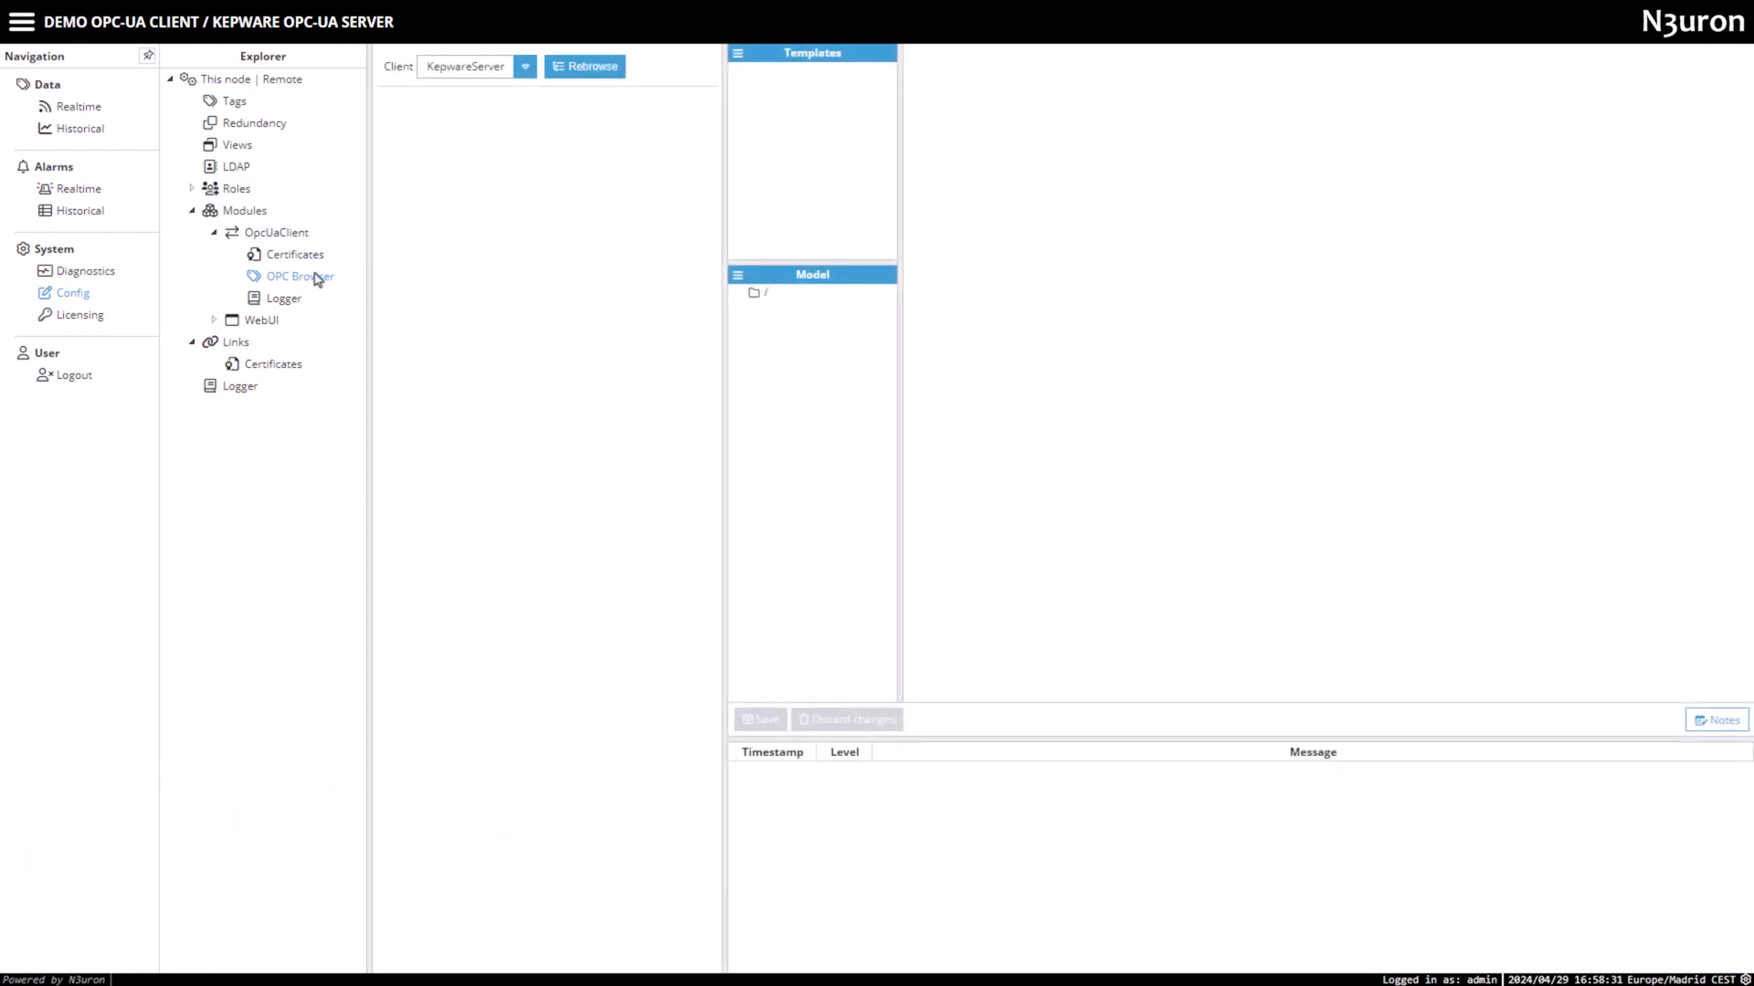
{"action": "left_click", "coordinate": [559, 71]}
{"action": "left_click", "coordinate": [390, 99]}
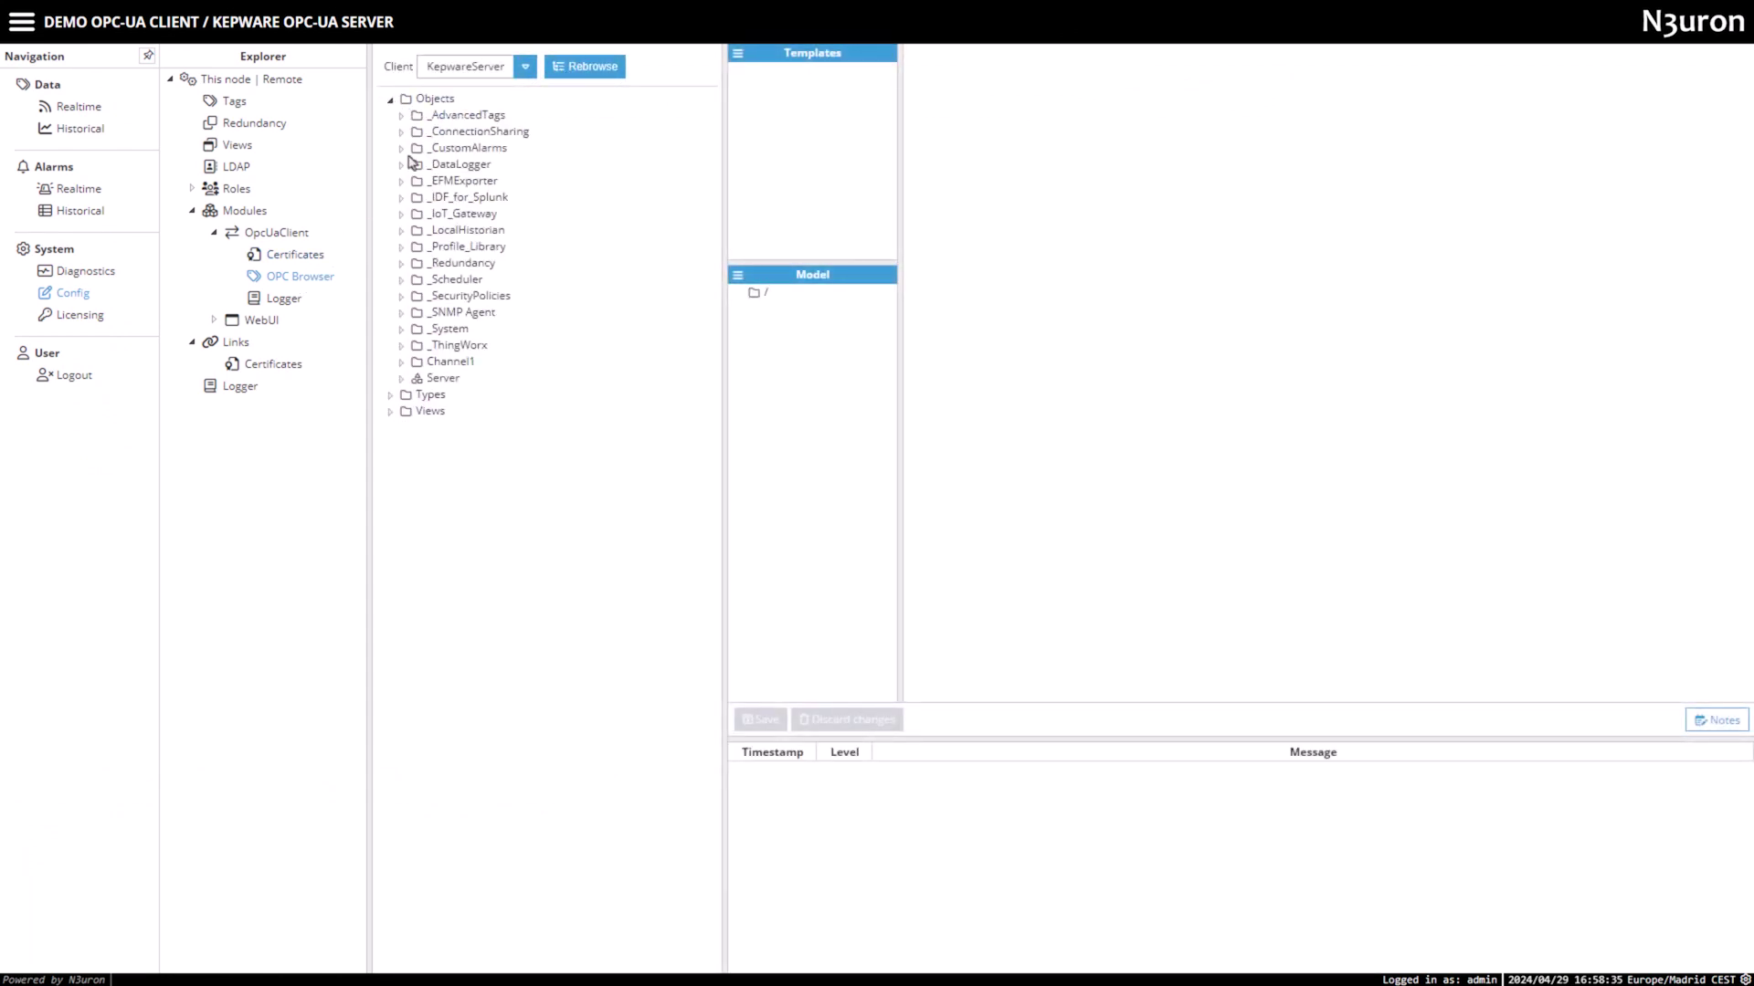